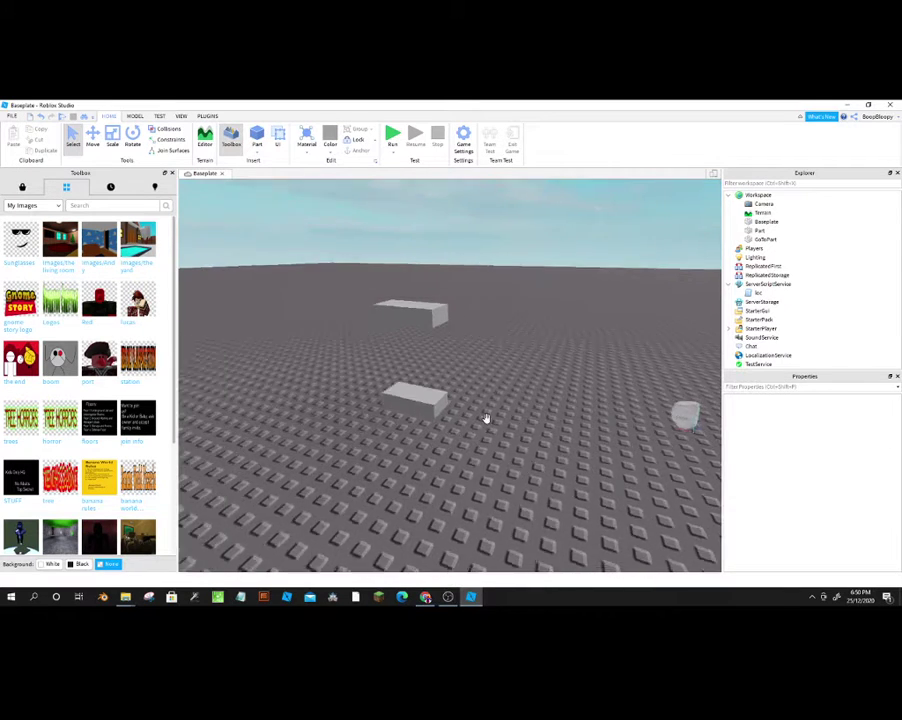
Step: Look around the scene and focus the view on the flat Part on the floor
{"action": "left_click", "coordinate": [488, 415]}
{"action": "right_click_drag", "start_coordinate": [488, 415], "coordinate": [485, 416]}
{"action": "scroll", "coordinate": [485, 417], "scroll_direction": "up", "scroll_amount": 5}
{"action": "scroll", "coordinate": [467, 442], "scroll_direction": "down", "scroll_amount": 5}
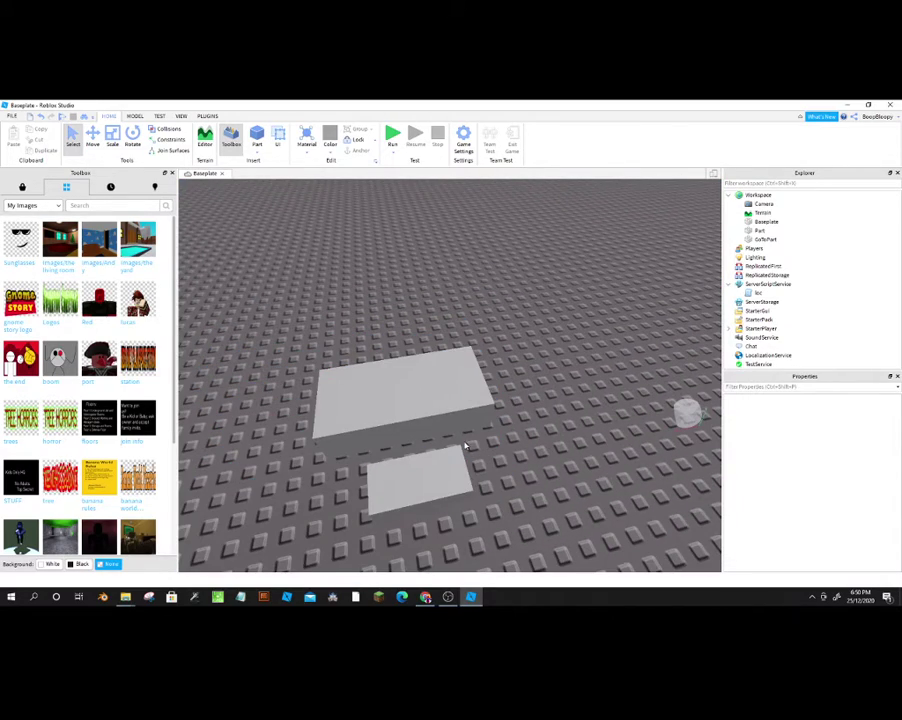
{"action": "mouse_move", "coordinate": [465, 446]}
{"action": "right_mouse_down"}
{"action": "mouse_move", "coordinate": [444, 392]}
{"action": "mouse_move", "coordinate": [445, 560]}
{"action": "mouse_move", "coordinate": [493, 497]}
{"action": "mouse_move", "coordinate": [471, 402]}
{"action": "mouse_move", "coordinate": [473, 409]}
{"action": "right_mouse_up"}
{"action": "scroll", "coordinate": [232, 209], "scroll_direction": "down", "scroll_amount": 3}
{"action": "scroll", "coordinate": [469, 446], "scroll_direction": "up", "scroll_amount": 4}
{"action": "left_click", "coordinate": [447, 460]}
{"action": "scroll", "coordinate": [449, 459], "scroll_direction": "up", "scroll_amount": 3}
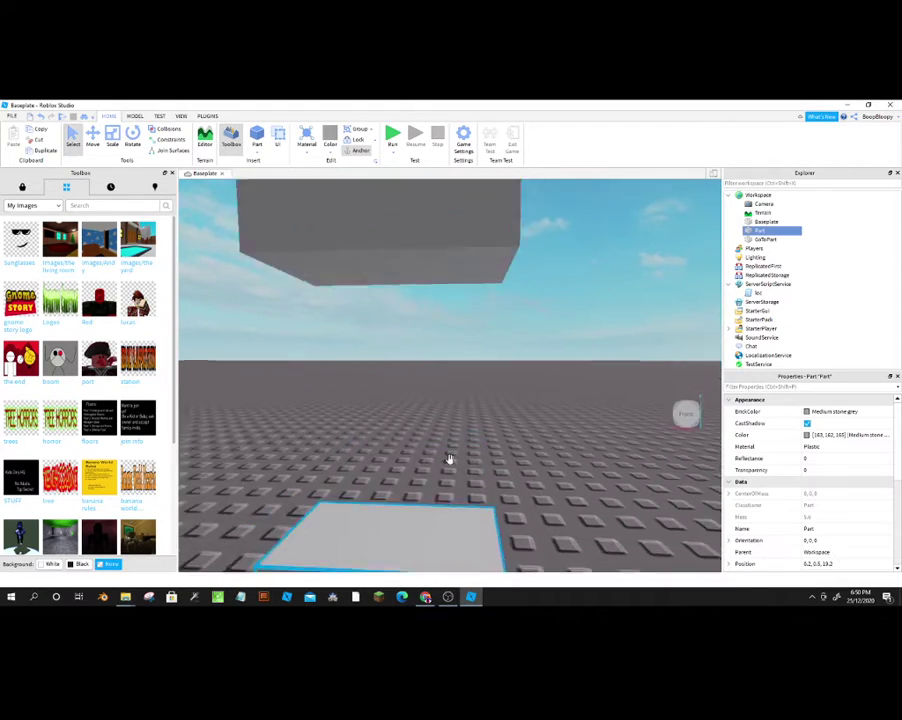
{"action": "key", "text": "f"}
{"action": "right_click_drag", "start_coordinate": [450, 456], "coordinate": [431, 398]}
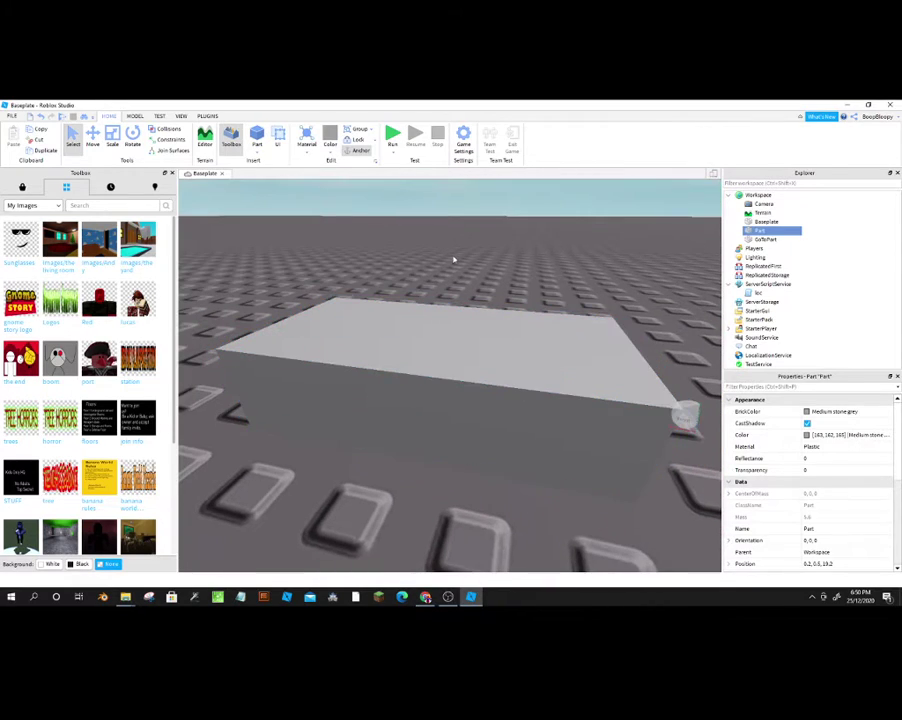
{"action": "scroll", "coordinate": [386, 310], "scroll_direction": "up", "scroll_amount": 3}
{"action": "scroll", "coordinate": [386, 310], "scroll_direction": "down", "scroll_amount": 6}
Step: Select the floating GoToPart and frame it in the view
{"action": "left_click", "coordinate": [421, 197]}
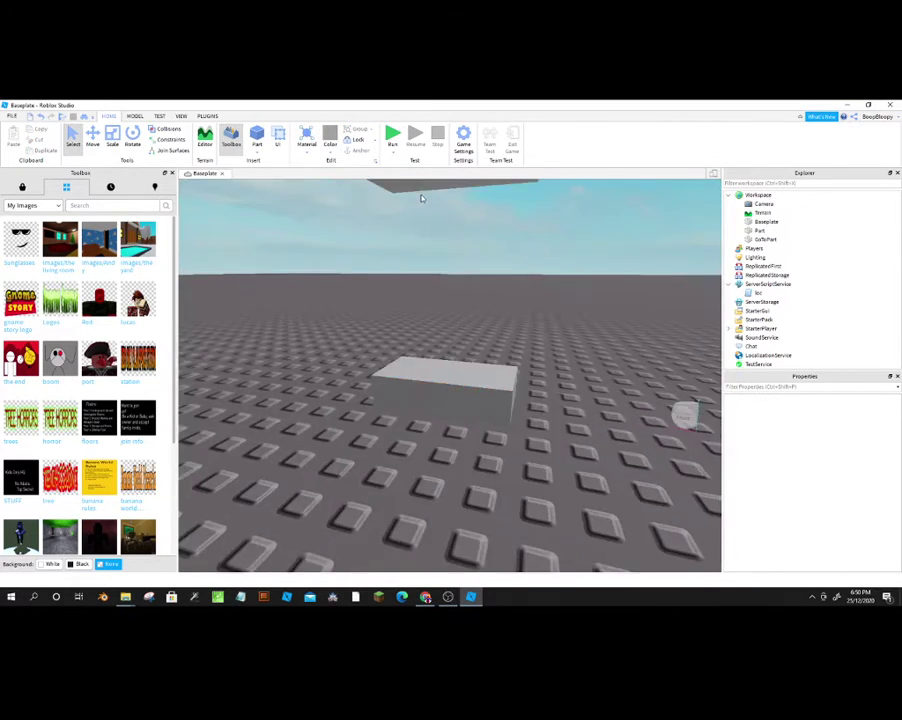
{"action": "right_click_drag", "start_coordinate": [421, 197], "coordinate": [421, 197]}
{"action": "scroll", "coordinate": [421, 197], "scroll_direction": "up", "scroll_amount": 2}
{"action": "scroll", "coordinate": [421, 197], "scroll_direction": "up", "scroll_amount": 3}
{"action": "left_click", "coordinate": [405, 263]}
{"action": "key", "text": "f"}
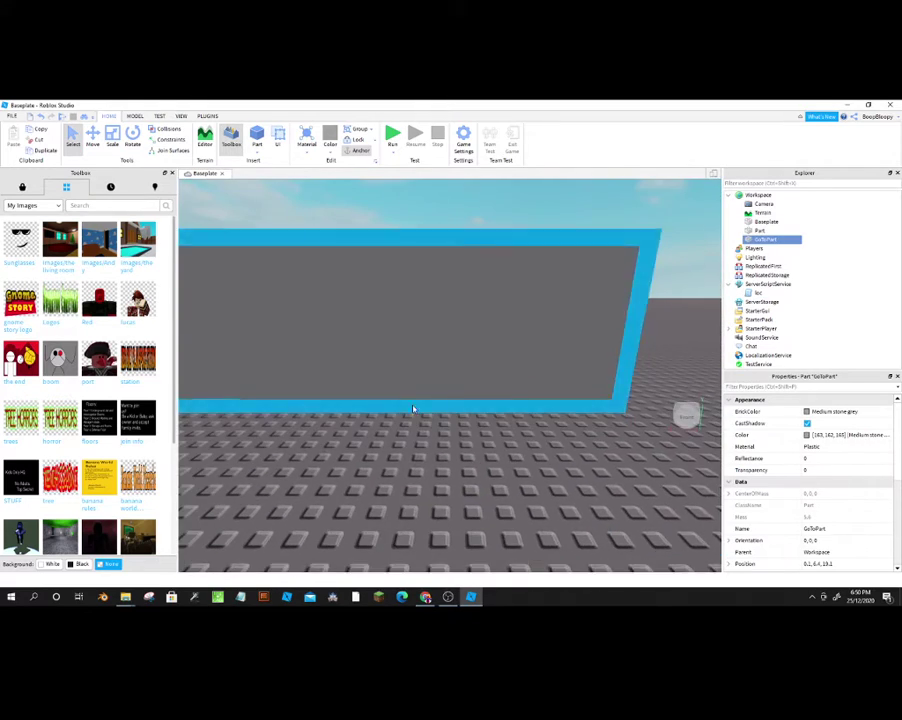
{"action": "scroll", "coordinate": [412, 408], "scroll_direction": "down", "scroll_amount": 5}
{"action": "scroll", "coordinate": [433, 436], "scroll_direction": "up", "scroll_amount": 5}
{"action": "right_click_drag", "start_coordinate": [439, 427], "coordinate": [492, 505]}
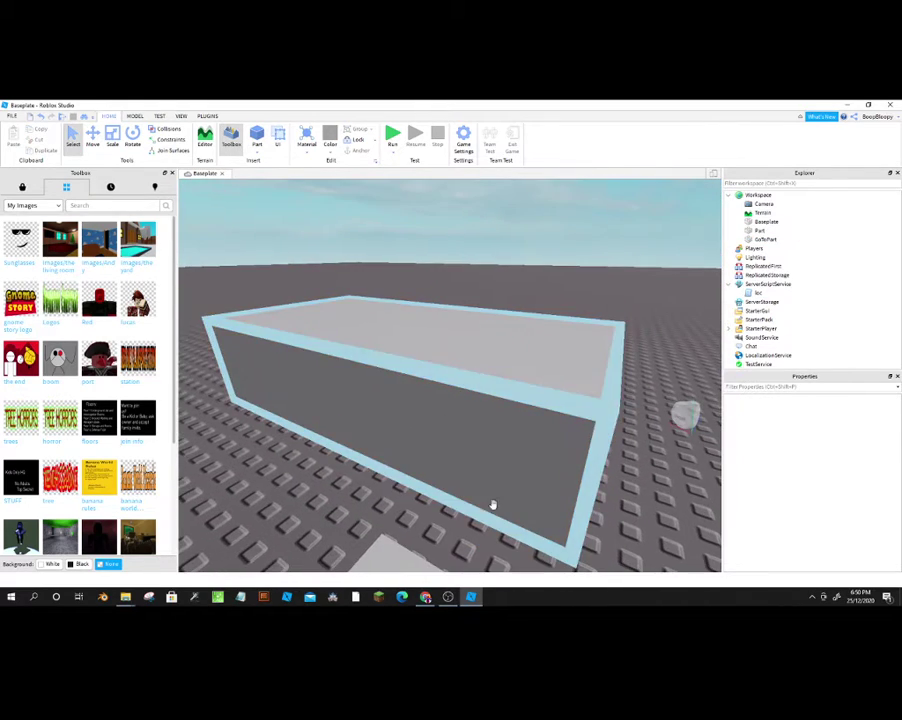
{"action": "left_click", "coordinate": [449, 427]}
{"action": "scroll", "coordinate": [463, 366], "scroll_direction": "up", "scroll_amount": 5}
{"action": "scroll", "coordinate": [466, 363], "scroll_direction": "up", "scroll_amount": 2}
{"action": "key", "text": "f"}
Step: Make GoToPart black with the Brick material
{"action": "left_click", "coordinate": [308, 140]}
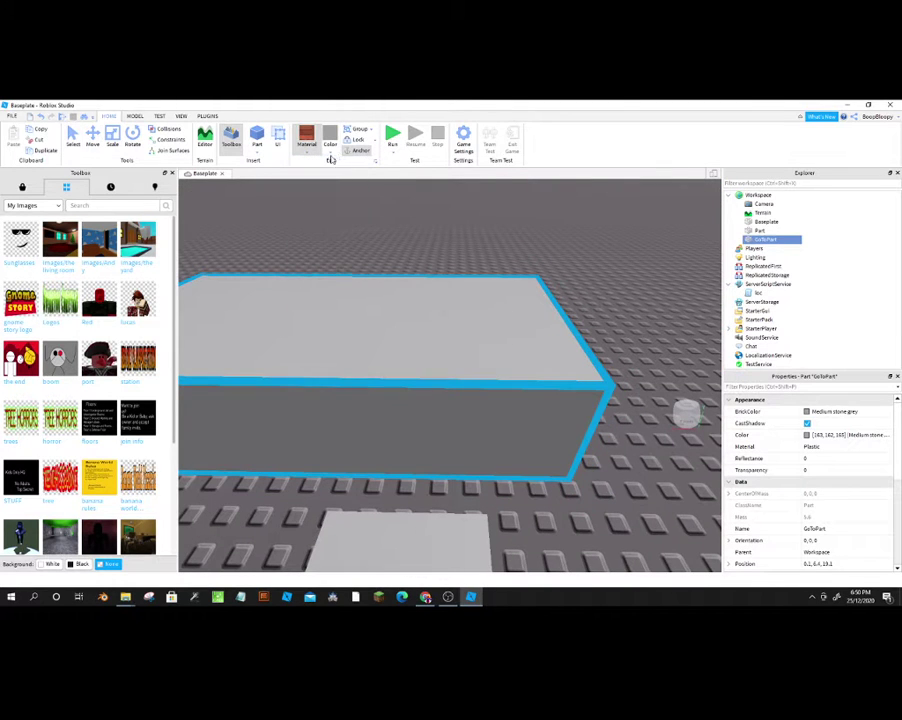
{"action": "left_click", "coordinate": [332, 152]}
{"action": "left_click", "coordinate": [415, 316]}
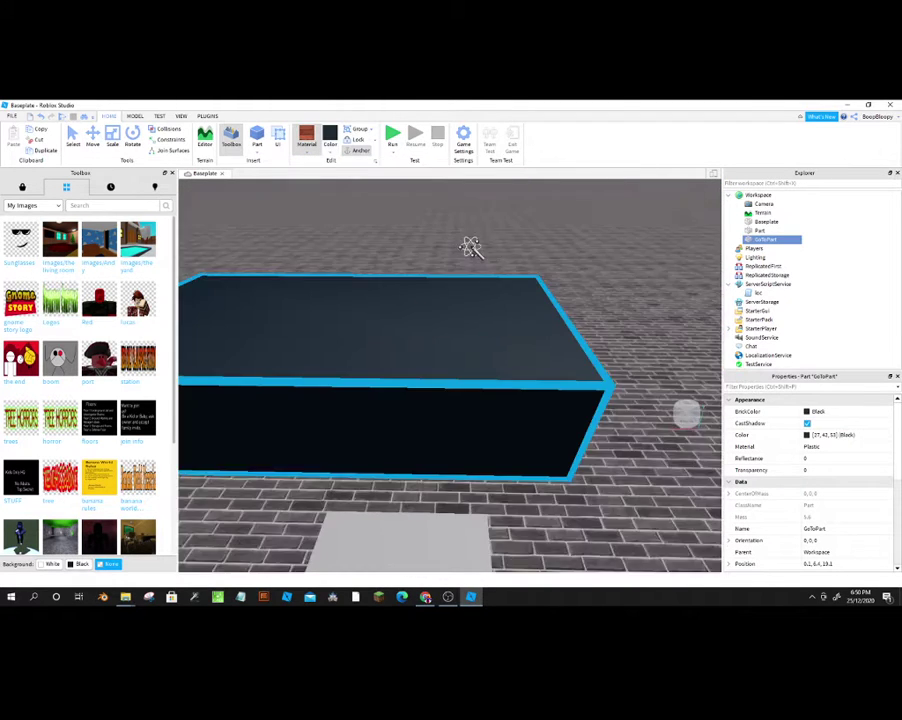
{"action": "left_click", "coordinate": [306, 140]}
Step: Start a play test of the scene
{"action": "key", "text": "ctrl+2"}
{"action": "mouse_move", "coordinate": [462, 222]}
{"action": "right_mouse_down"}
{"action": "mouse_move", "coordinate": [450, 362]}
{"action": "mouse_move", "coordinate": [463, 328]}
{"action": "right_mouse_up"}
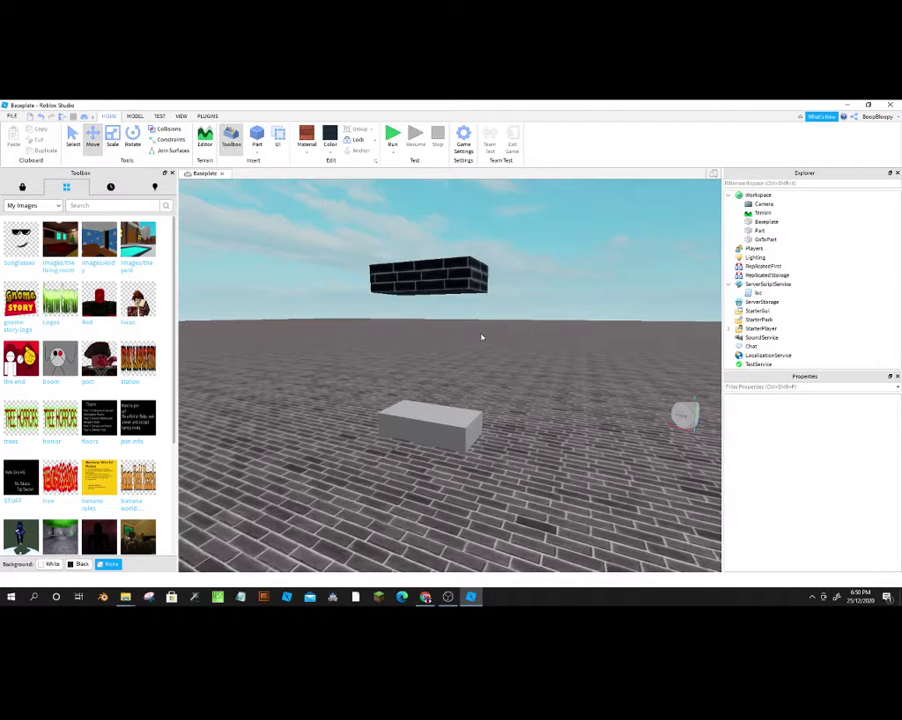
{"action": "left_click", "coordinate": [391, 141]}
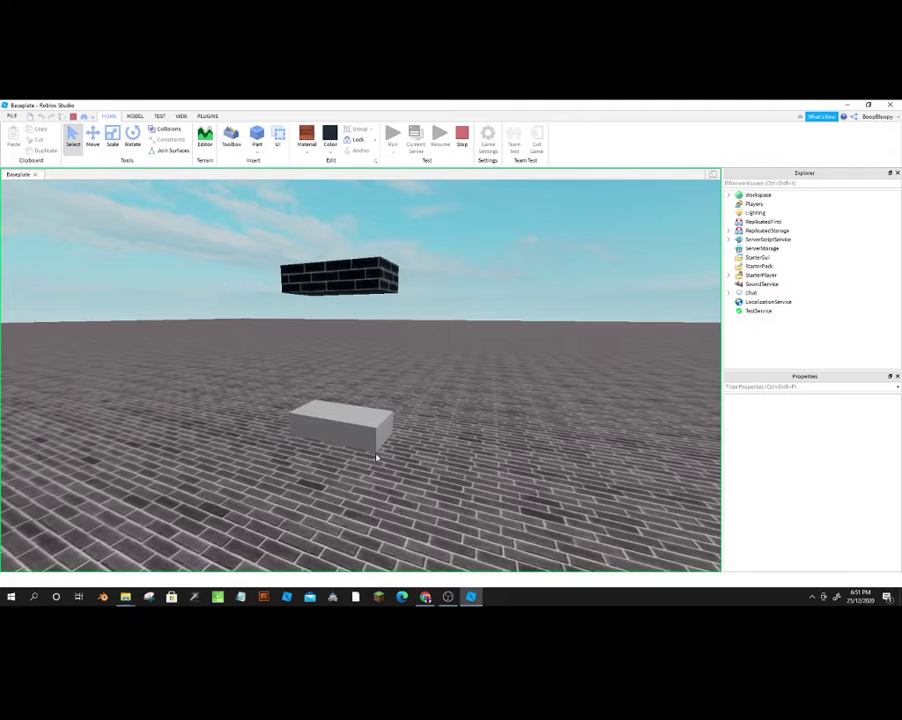
Step: Lift and delete the grey part during the test, then stop the play test
{"action": "left_click_drag", "start_coordinate": [340, 417], "coordinate": [330, 285]}
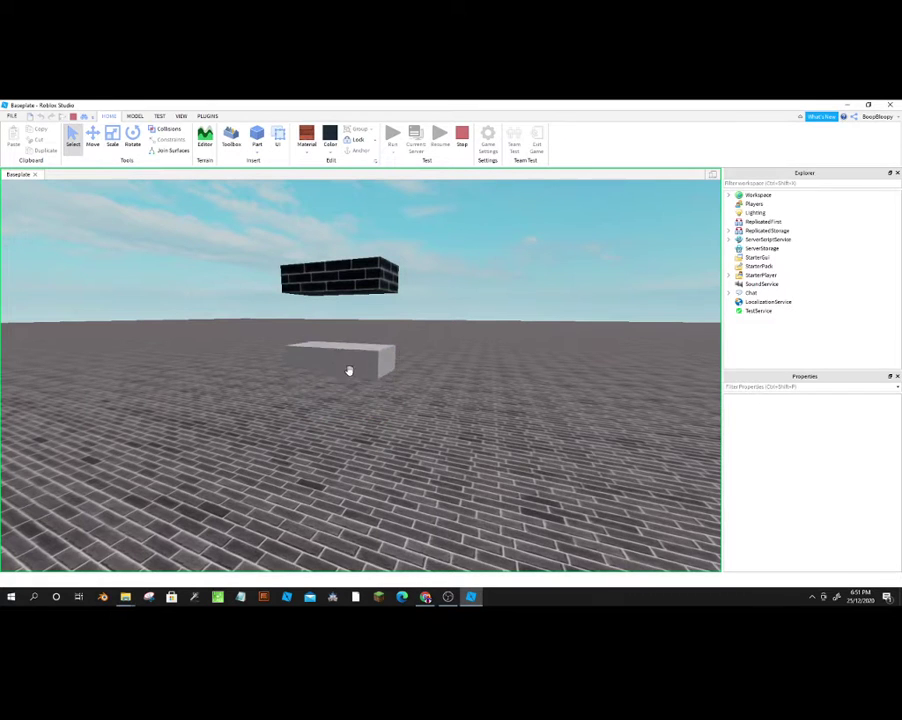
{"action": "key", "text": "Delete"}
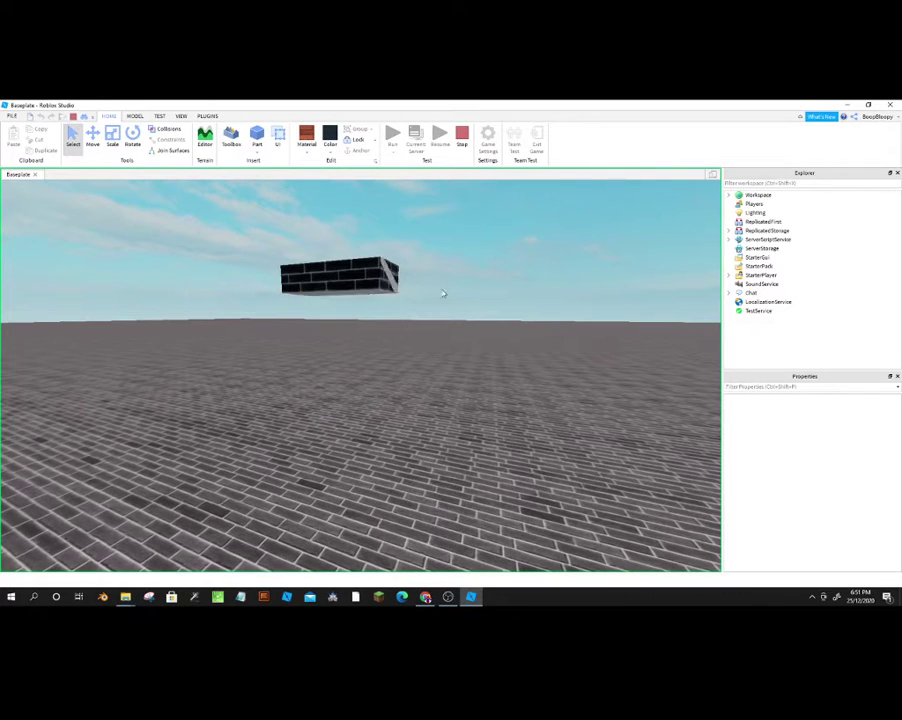
{"action": "left_click", "coordinate": [476, 152]}
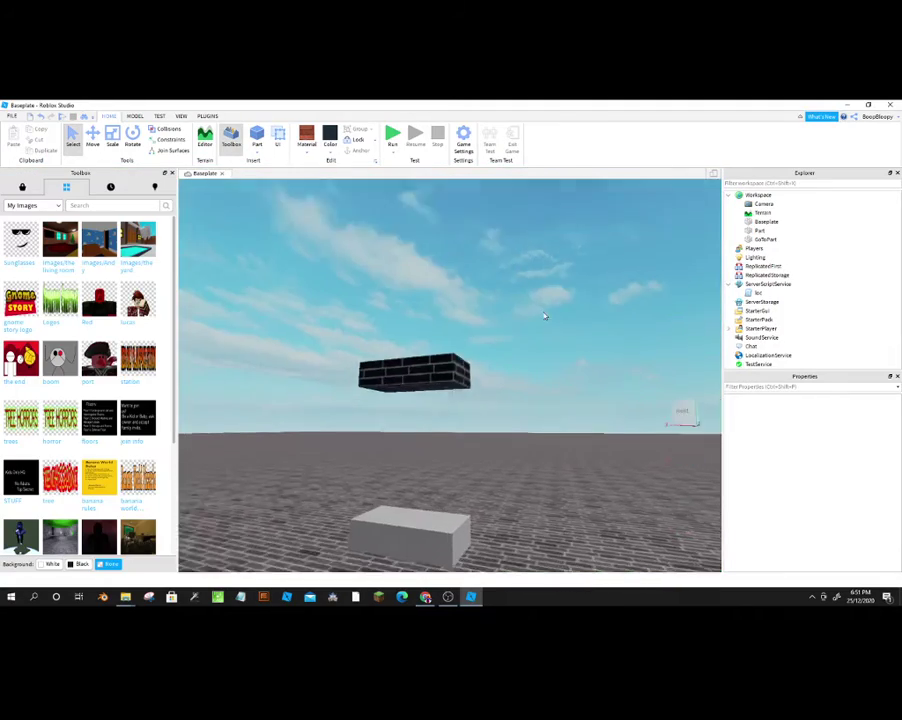
Step: Apply the Sunglasses decal from the Toolbox to the grey floor Part
{"action": "right_click_drag", "start_coordinate": [553, 302], "coordinate": [543, 314]}
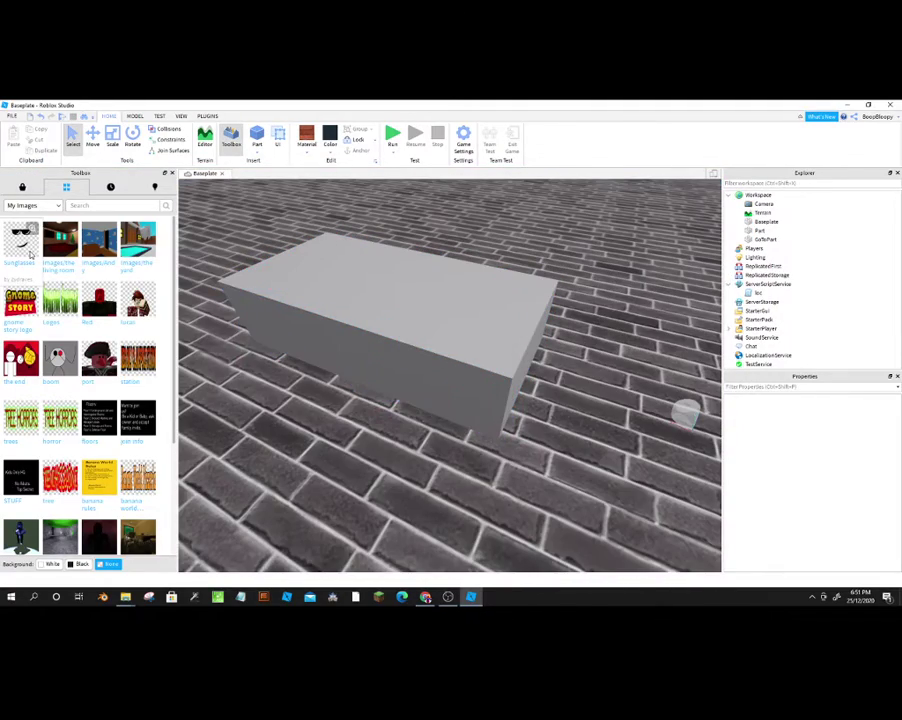
{"action": "left_click", "coordinate": [356, 346]}
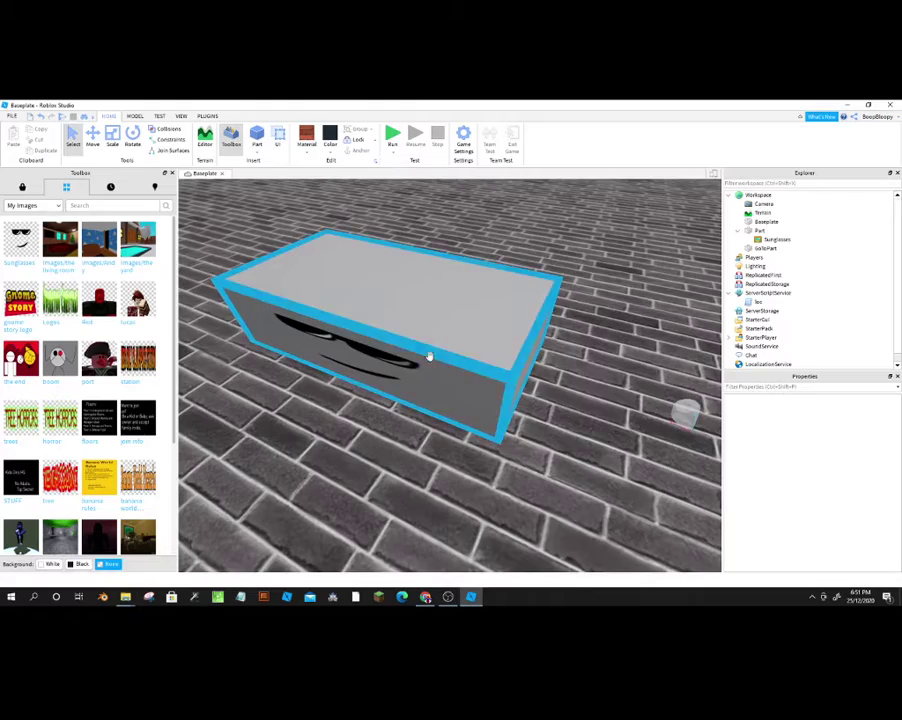
{"action": "scroll", "coordinate": [487, 340], "scroll_direction": "down", "scroll_amount": 3}
{"action": "scroll", "coordinate": [487, 340], "scroll_direction": "down", "scroll_amount": 3}
{"action": "scroll", "coordinate": [489, 344], "scroll_direction": "down", "scroll_amount": 2}
{"action": "scroll", "coordinate": [489, 344], "scroll_direction": "up", "scroll_amount": 3}
Step: Select the black brick block, then clear the selection
{"action": "left_click", "coordinate": [486, 338]}
{"action": "scroll", "coordinate": [500, 400], "scroll_direction": "down", "scroll_amount": 3}
{"action": "scroll", "coordinate": [436, 416], "scroll_direction": "up", "scroll_amount": 3}
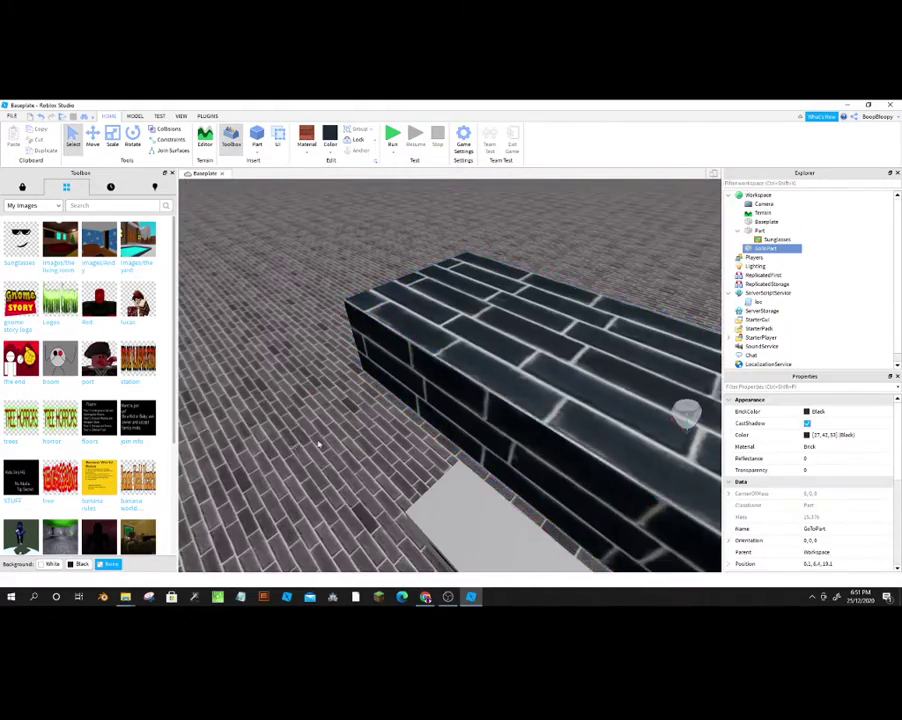
{"action": "left_click", "coordinate": [318, 444]}
{"action": "scroll", "coordinate": [495, 438], "scroll_direction": "down", "scroll_amount": 3}
{"action": "scroll", "coordinate": [495, 430], "scroll_direction": "down", "scroll_amount": 2}
{"action": "scroll", "coordinate": [495, 430], "scroll_direction": "up", "scroll_amount": 3}
{"action": "scroll", "coordinate": [439, 370], "scroll_direction": "up", "scroll_amount": 3}
{"action": "scroll", "coordinate": [439, 370], "scroll_direction": "down", "scroll_amount": 4}
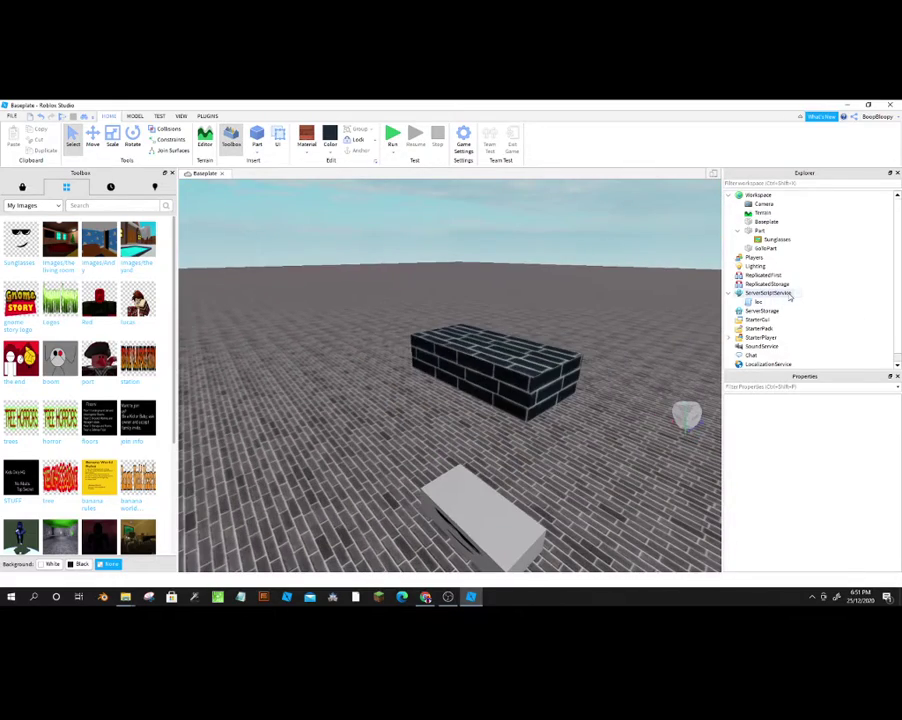
Step: Insert a new Script into ServerScriptService
{"action": "left_click", "coordinate": [797, 294]}
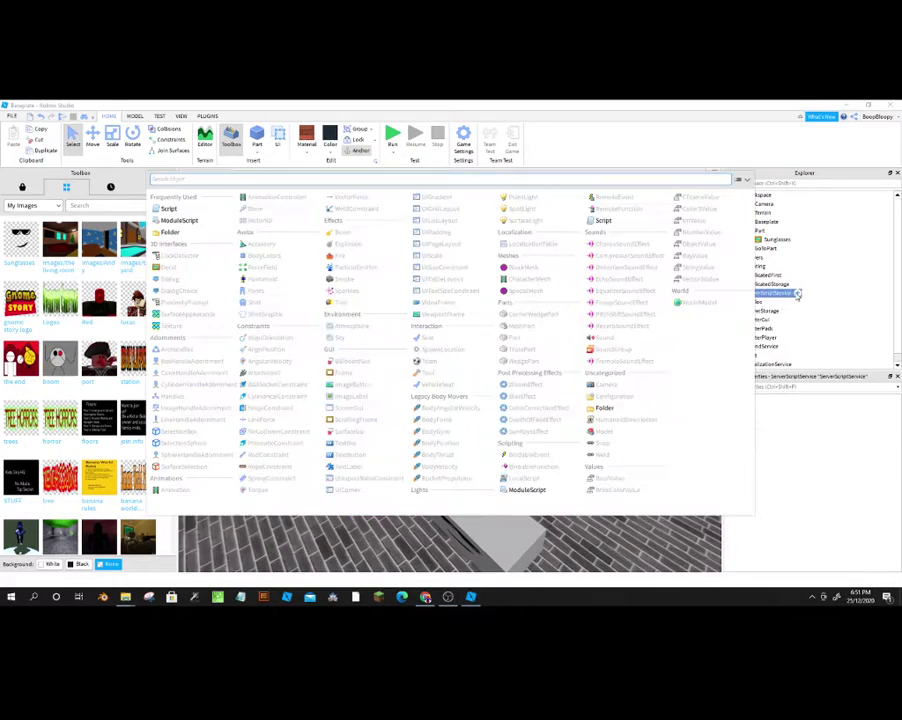
{"action": "type", "text": "s"}
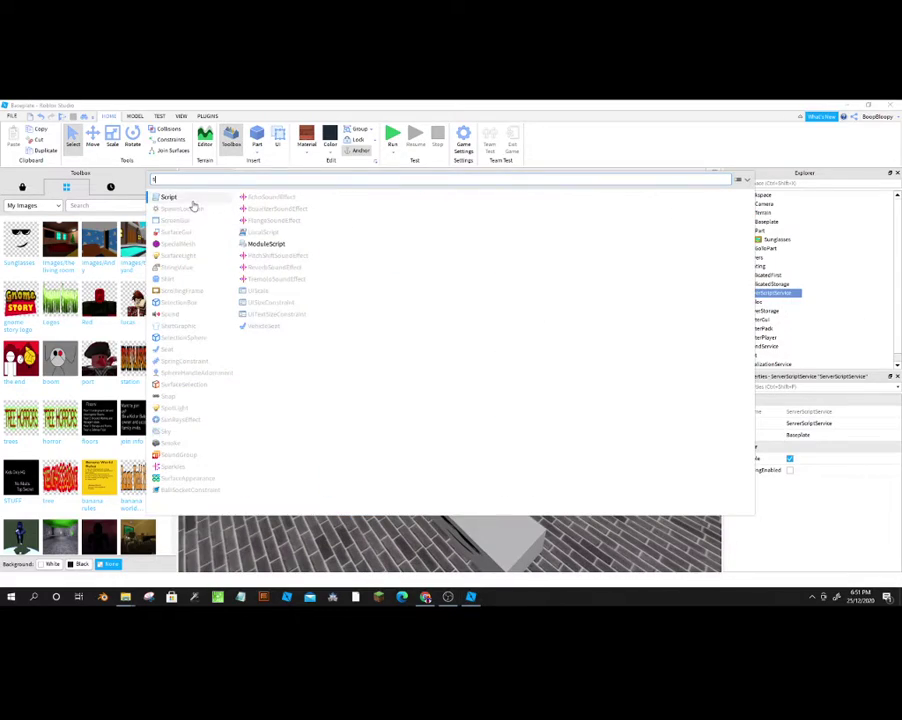
{"action": "left_click", "coordinate": [194, 204]}
Step: Replace the default code with local TweenService = game:GetService("TweenService") and start a new local line
{"action": "key", "text": "ctrl+a"}
{"action": "key", "text": "BackSpace"}
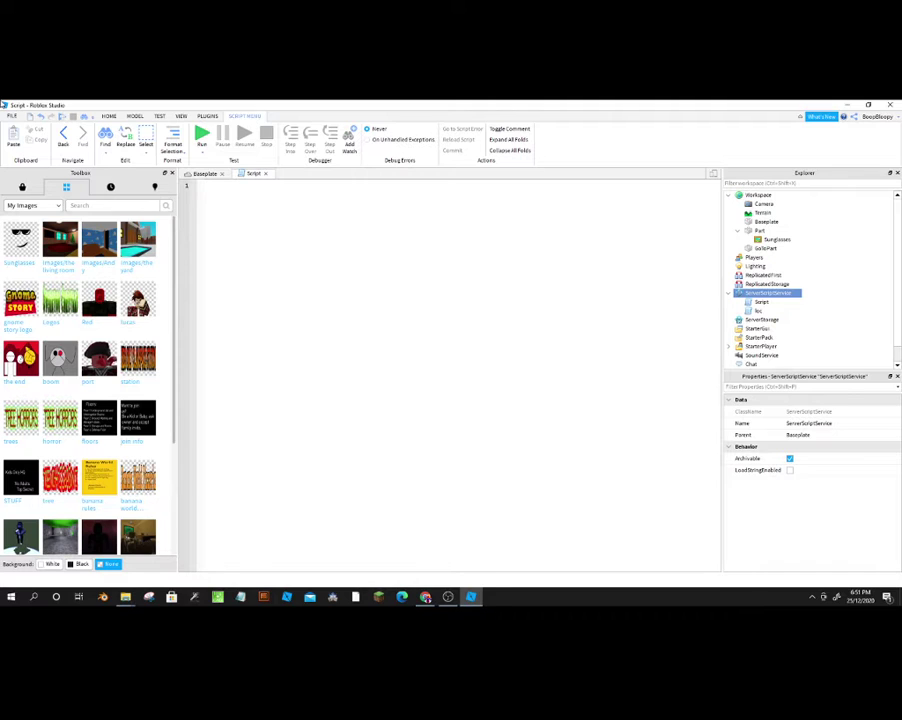
{"action": "type", "text": "local TweenService ="}
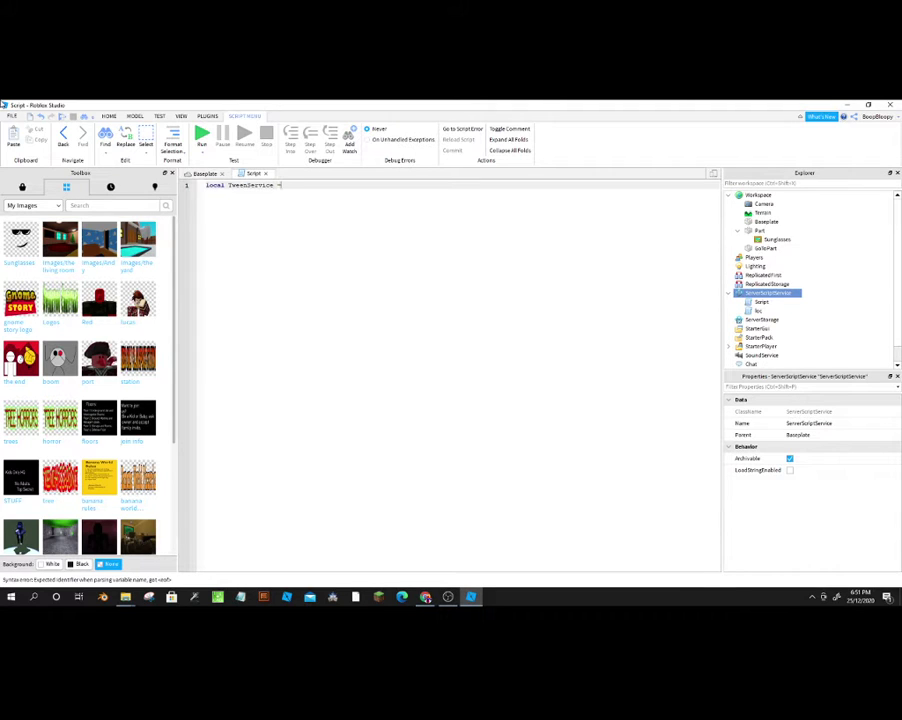
{"action": "type", "text": " game:"}
{"action": "type", "text": ":Get"}
{"action": "type", "text": "Service("}
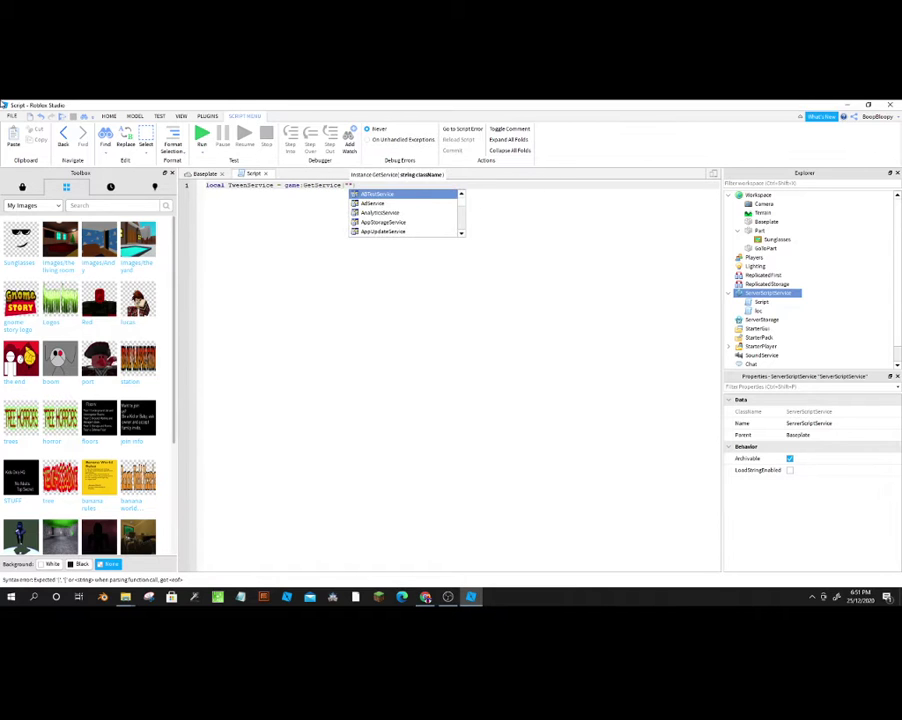
{"action": "type", "text": "\"T"}
{"action": "left_click", "coordinate": [378, 203]}
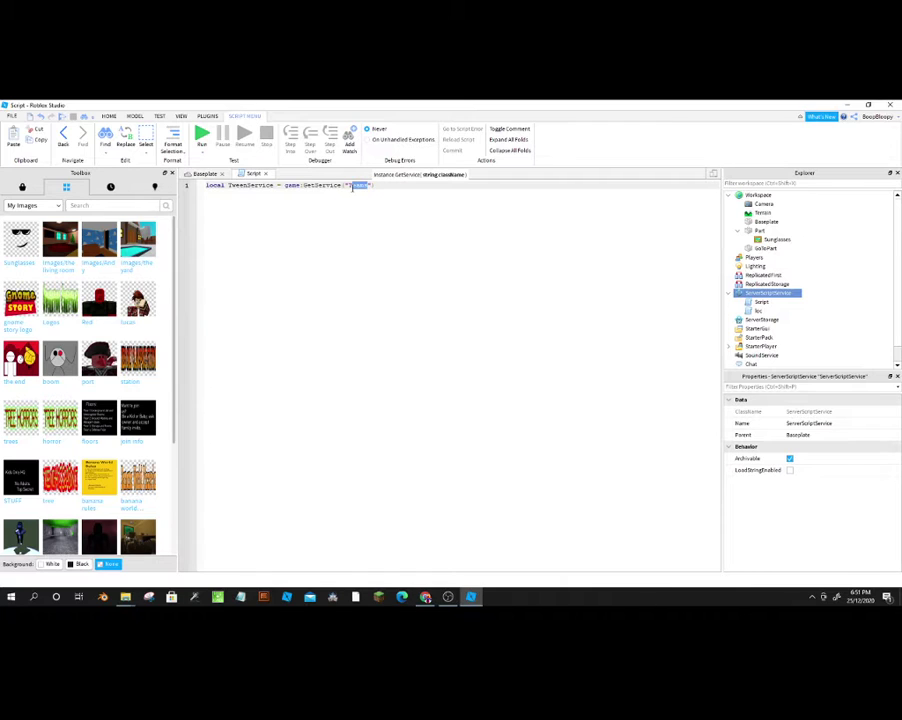
{"action": "type", "text": "Tw"}
{"action": "left_click", "coordinate": [378, 195]}
{"action": "key", "text": "Return"}
{"action": "key", "text": "Return"}
{"action": "type", "text": "local Movement ="}
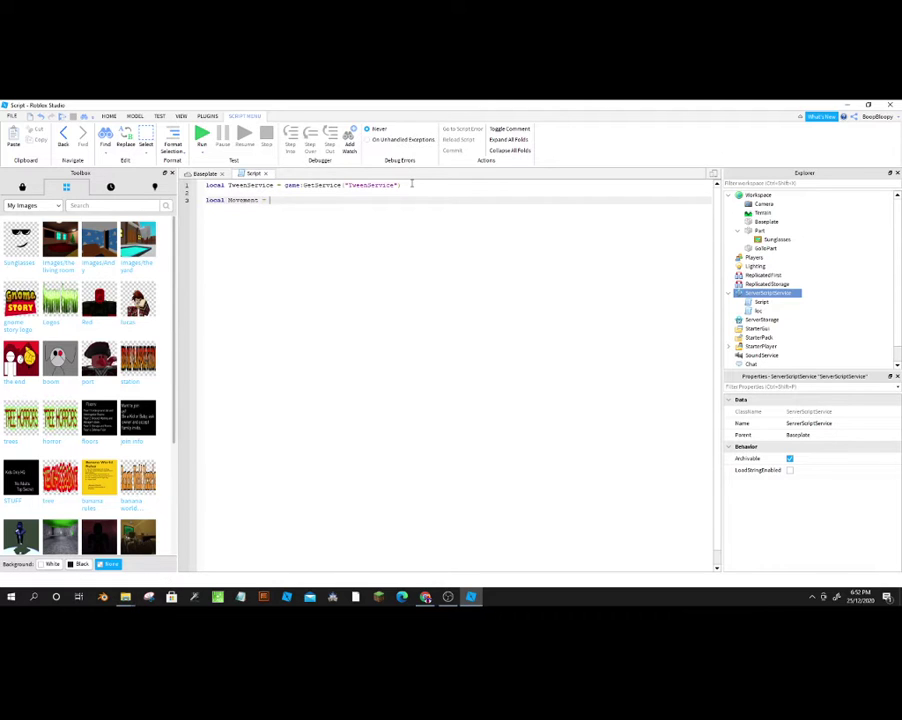
Step: Make Movement a TweenService:Create of game.Workspace.Part using TweenInfo.new with Enum.EasingStyle.Sine
{"action": "type", "text": "T"}
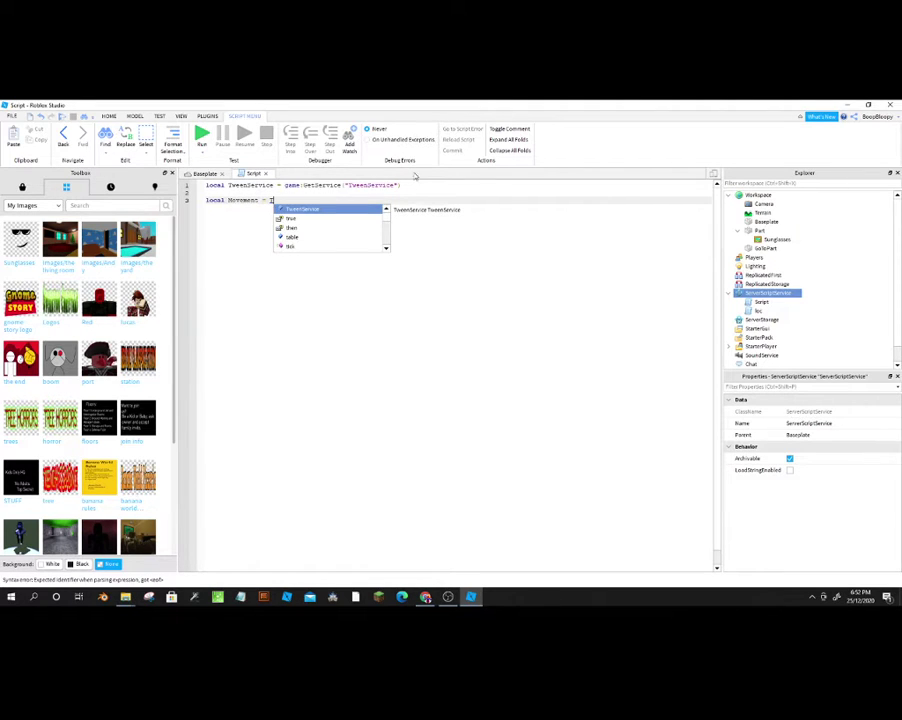
{"action": "left_click", "coordinate": [303, 208]}
{"action": "type", "text": ":Create("}
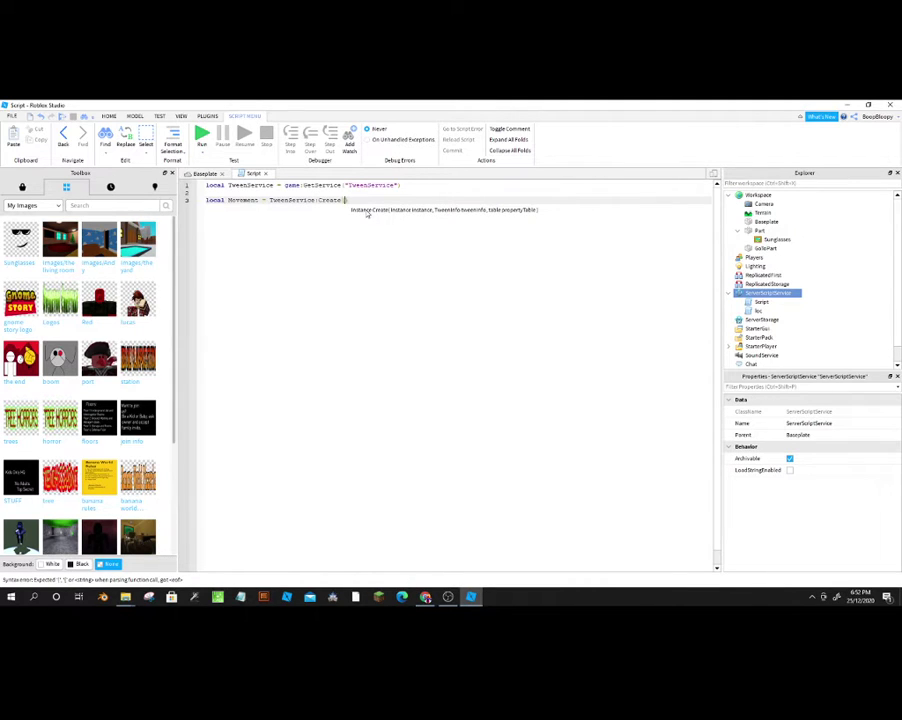
{"action": "type", "text": "game.Worksp"}
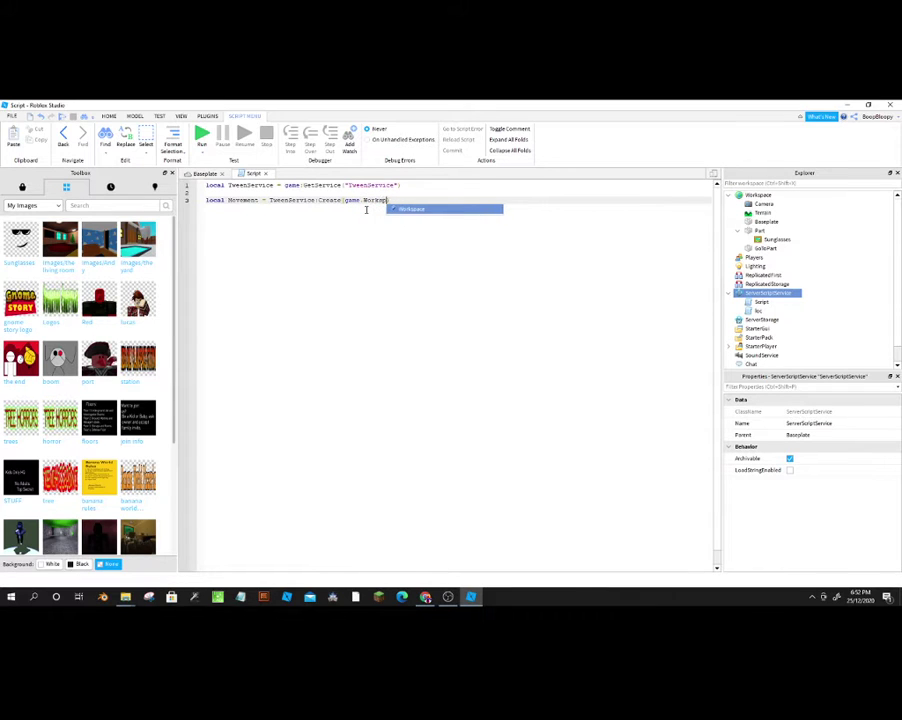
{"action": "key", "text": "Tab"}
{"action": "type", "text": "."}
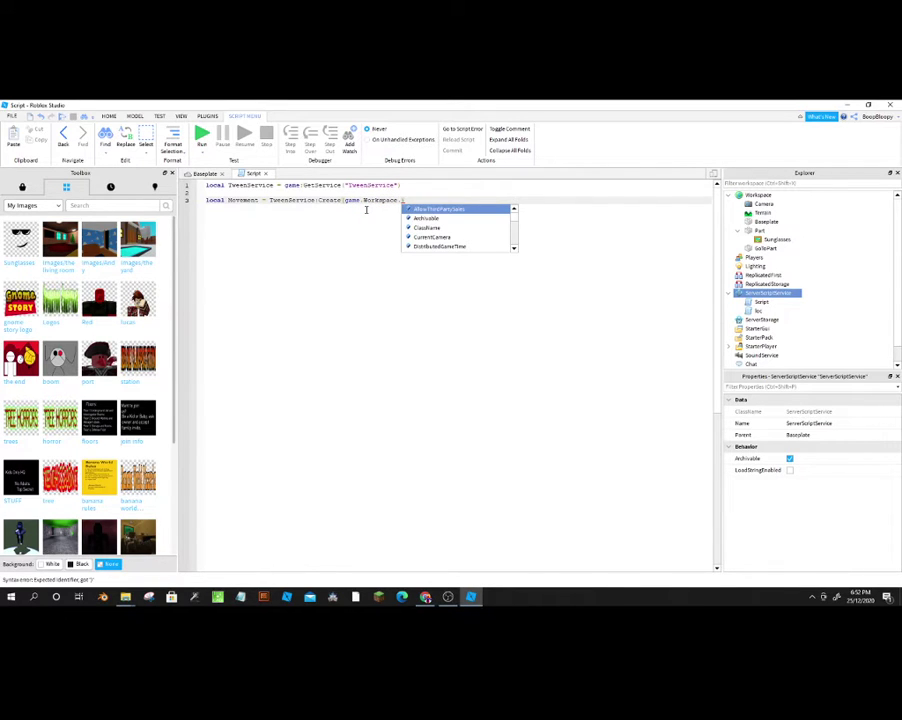
{"action": "type", "text": "Part)"}
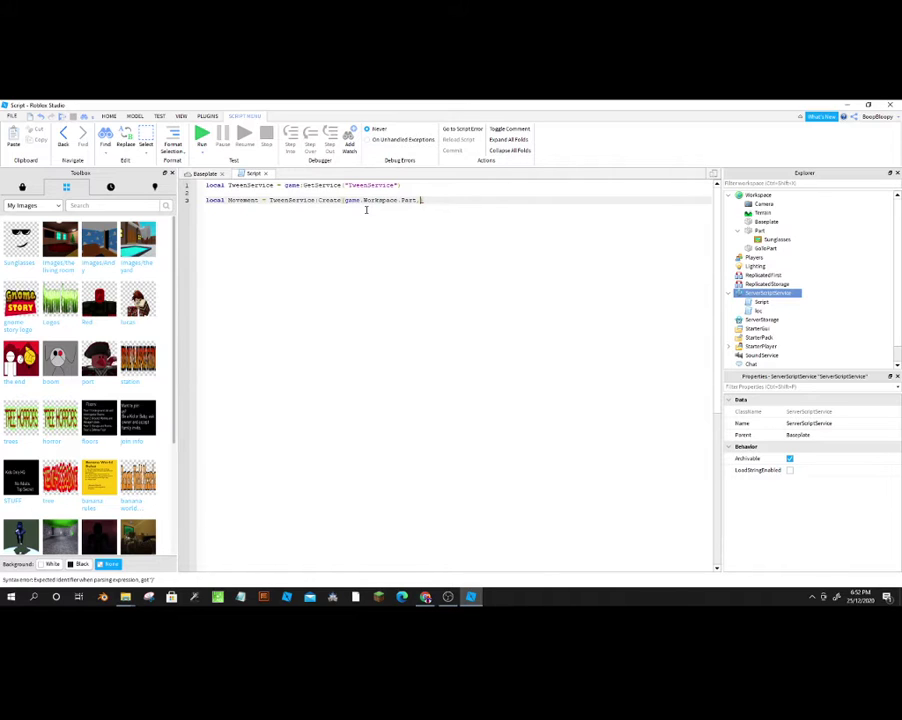
{"action": "type", "text": " Twee"}
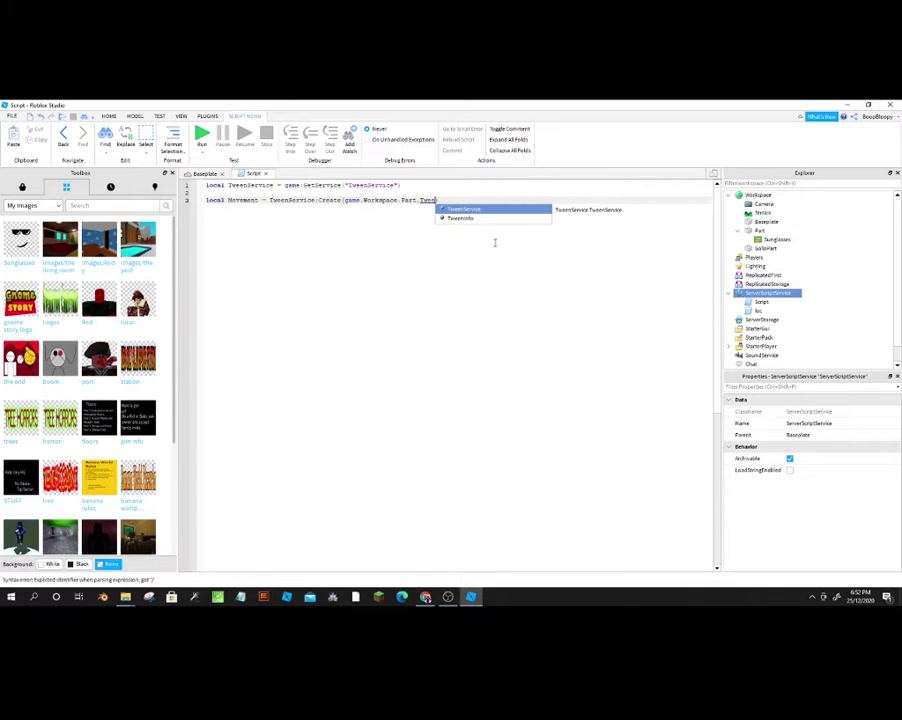
{"action": "key", "text": "Down"}
{"action": "key", "text": "Tab"}
{"action": "type", "text": "."}
{"action": "key", "text": "Tab"}
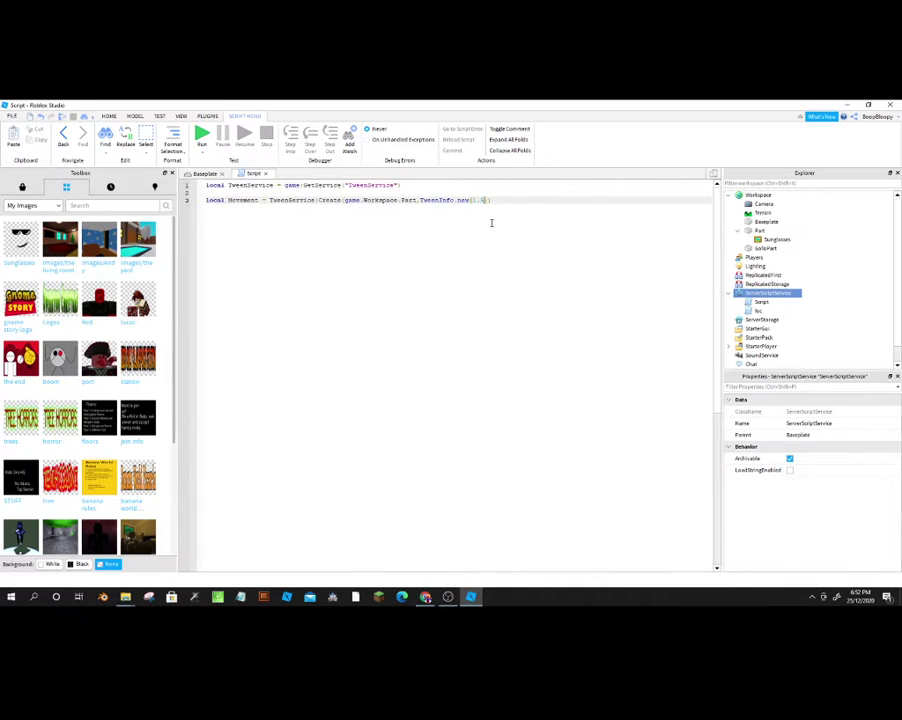
{"action": "type", "text": ","}
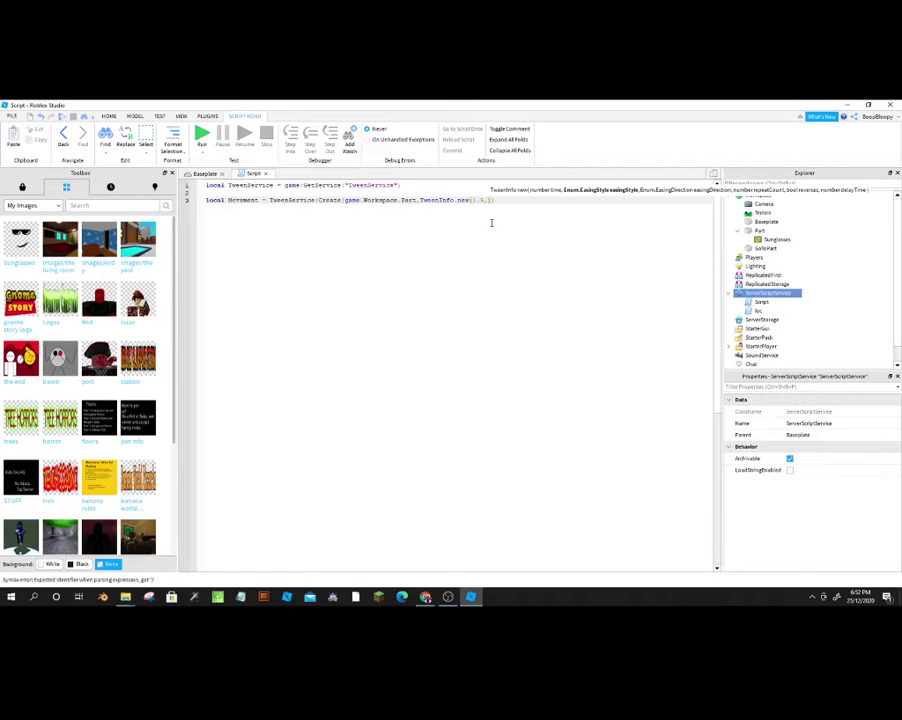
{"action": "type", "text": " Enum."}
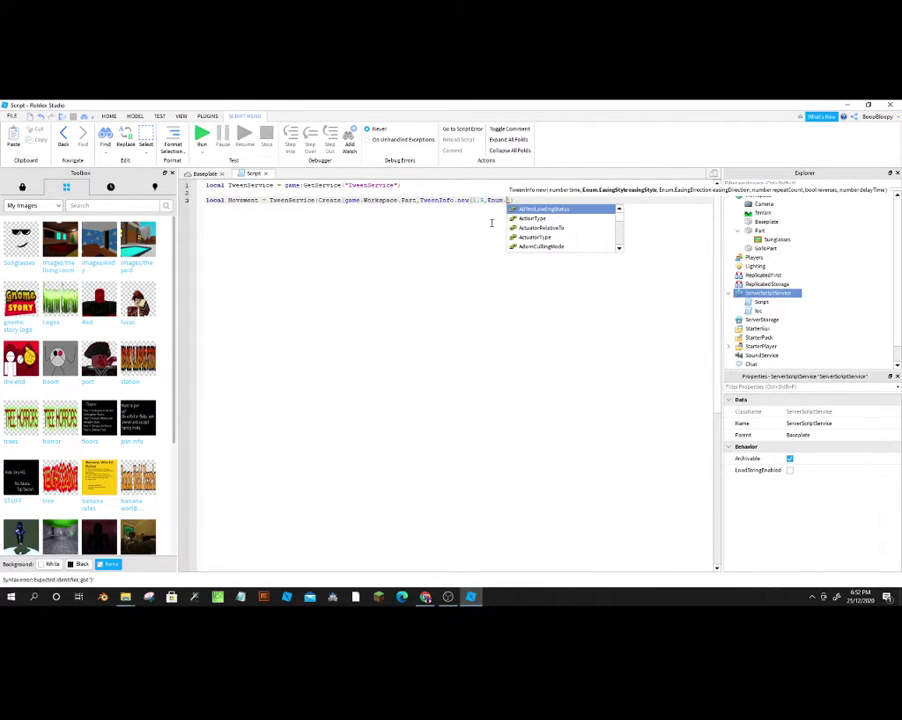
{"action": "type", "text": "E"}
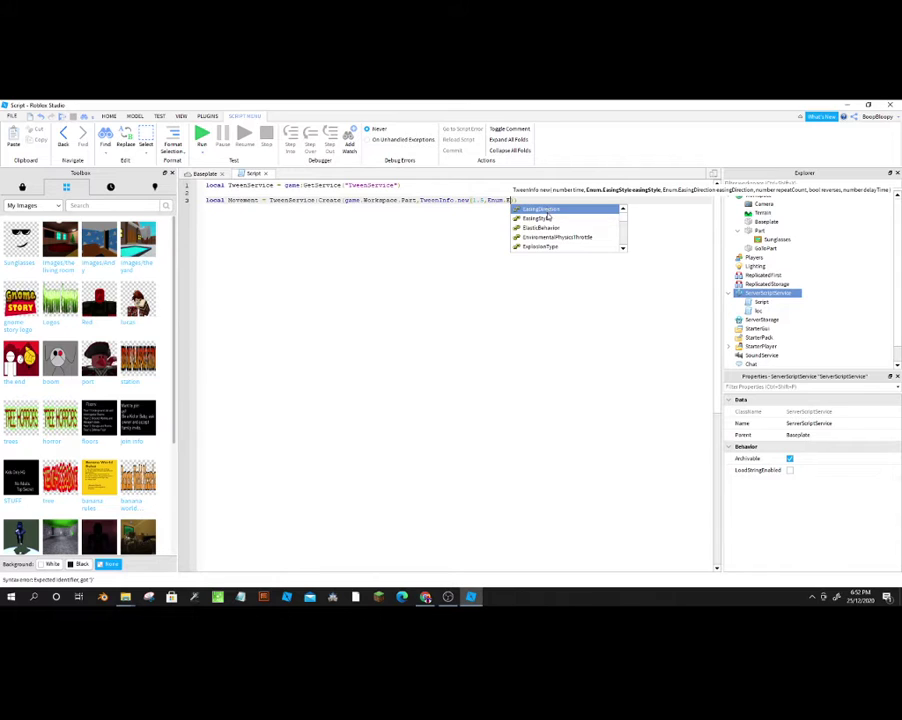
{"action": "left_click", "coordinate": [547, 217]}
{"action": "type", "text": ".Sine)"}
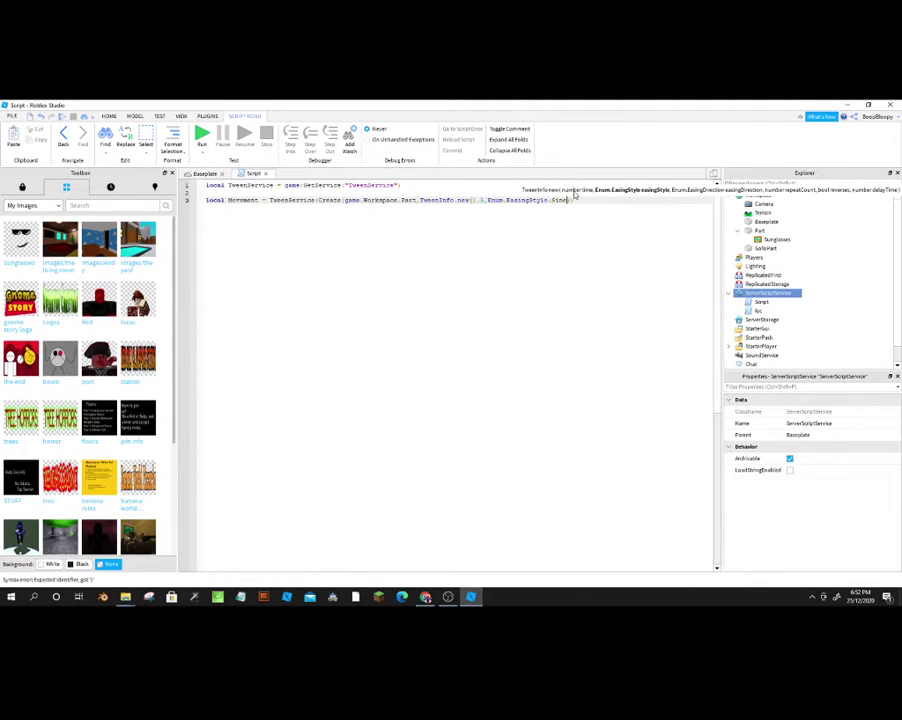
Step: Add Enum.EasingDirection.In to the TweenInfo and begin the goal table with CFrame
{"action": "left_click_drag", "start_coordinate": [508, 200], "coordinate": [485, 199]}
{"action": "key", "text": "Right"}
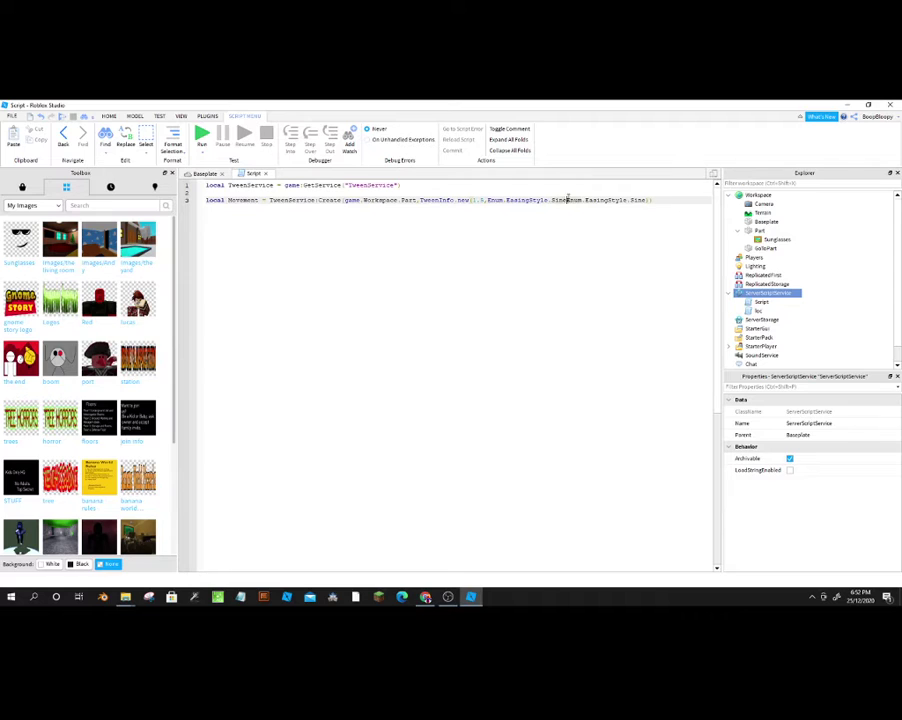
{"action": "type", "text": ","}
{"action": "left_click_drag", "start_coordinate": [650, 200], "coordinate": [635, 202]}
{"action": "key", "text": "BackSpace"}
{"action": "key", "text": "BackSpace"}
{"action": "key", "text": "BackSpace"}
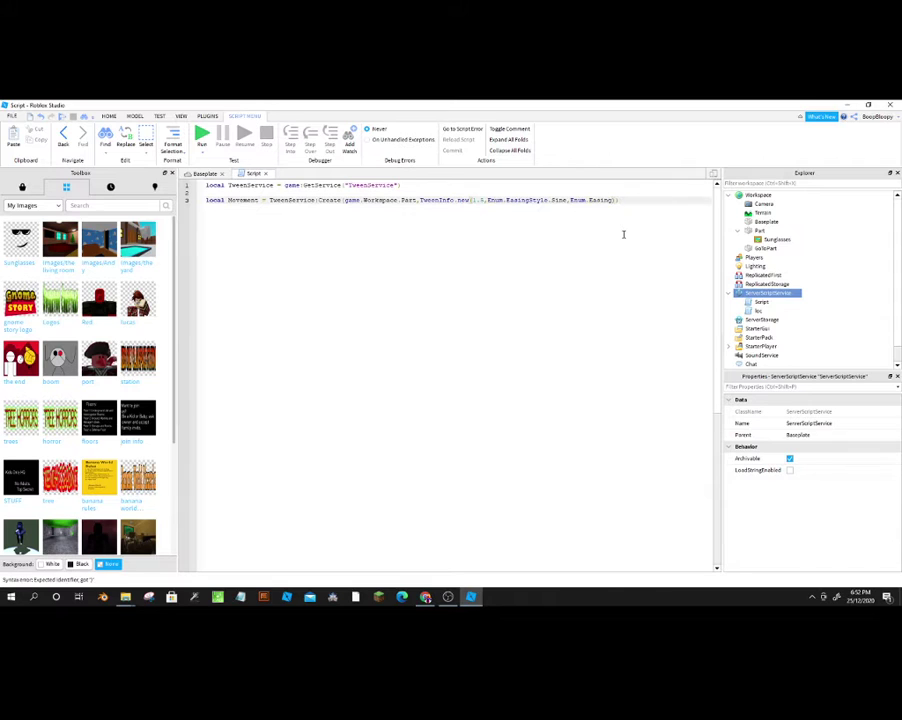
{"action": "type", "text": "Di"}
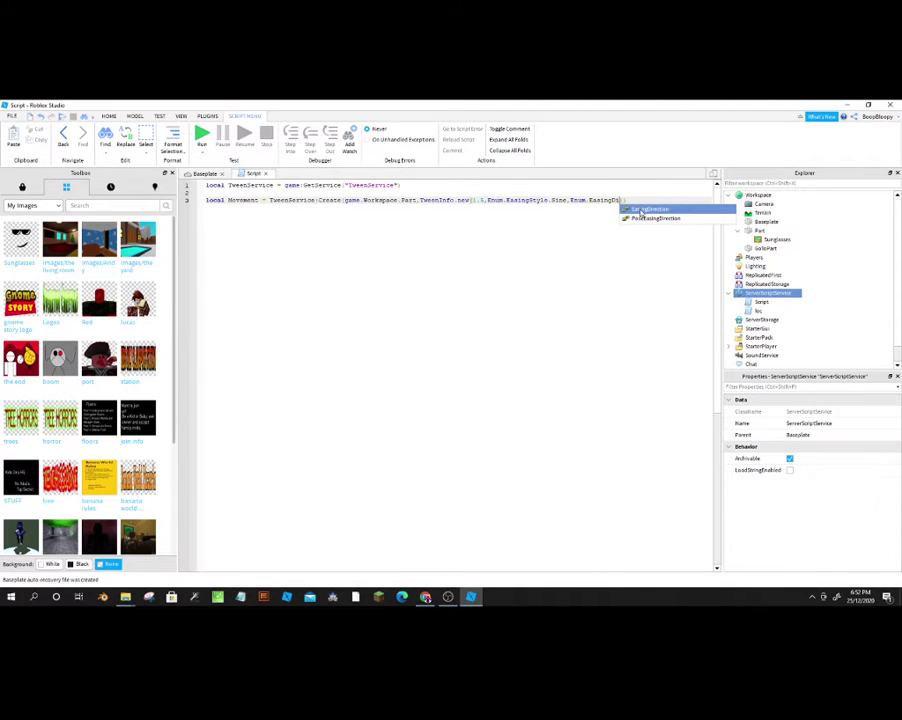
{"action": "left_click", "coordinate": [640, 210]}
{"action": "type", "text": "."}
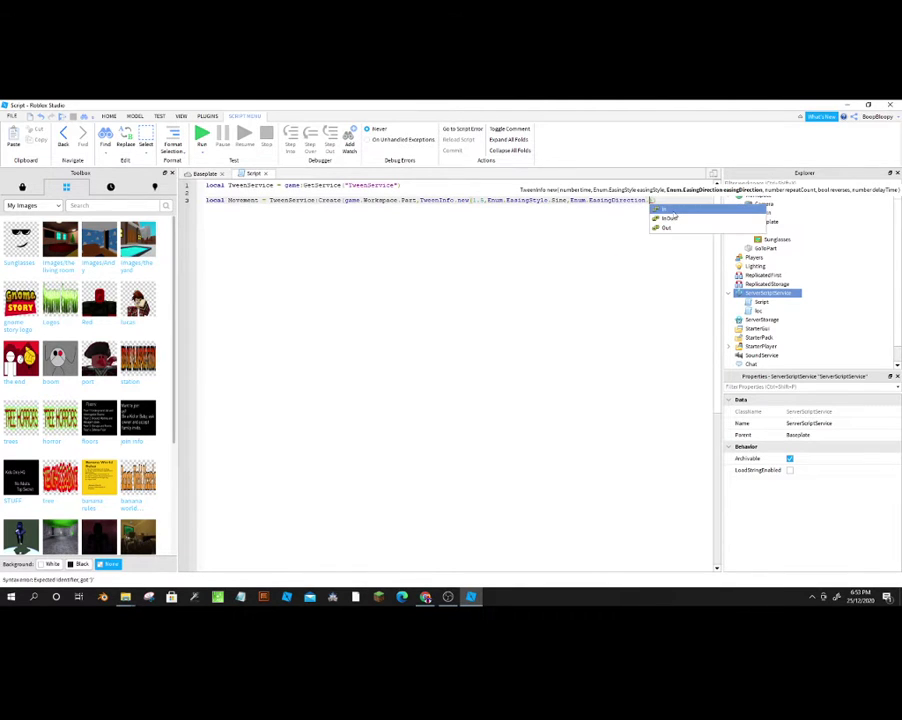
{"action": "left_click", "coordinate": [670, 209]}
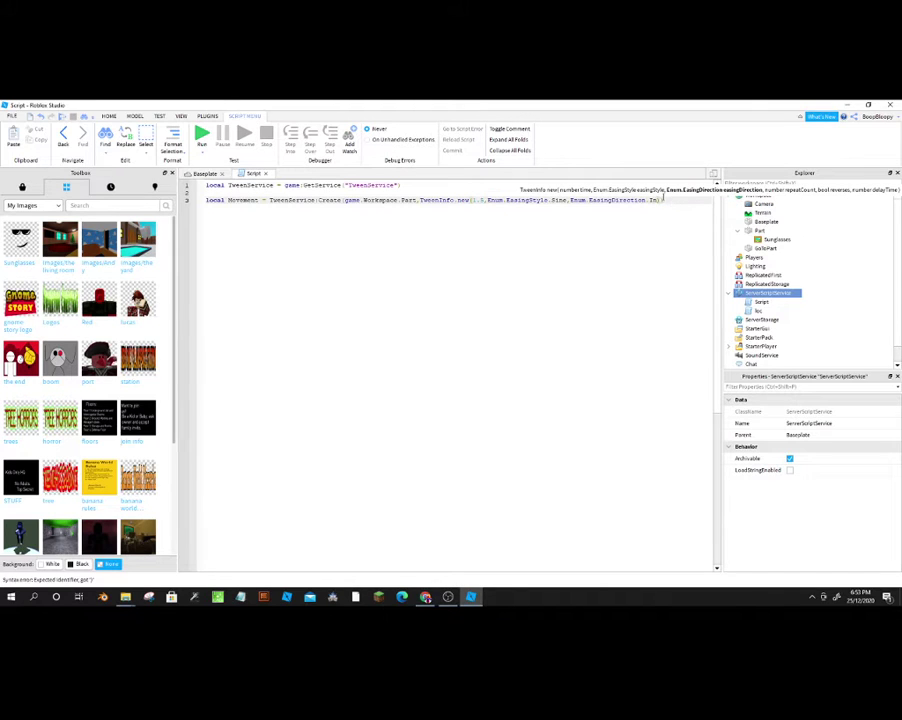
{"action": "type", "text": ")"}
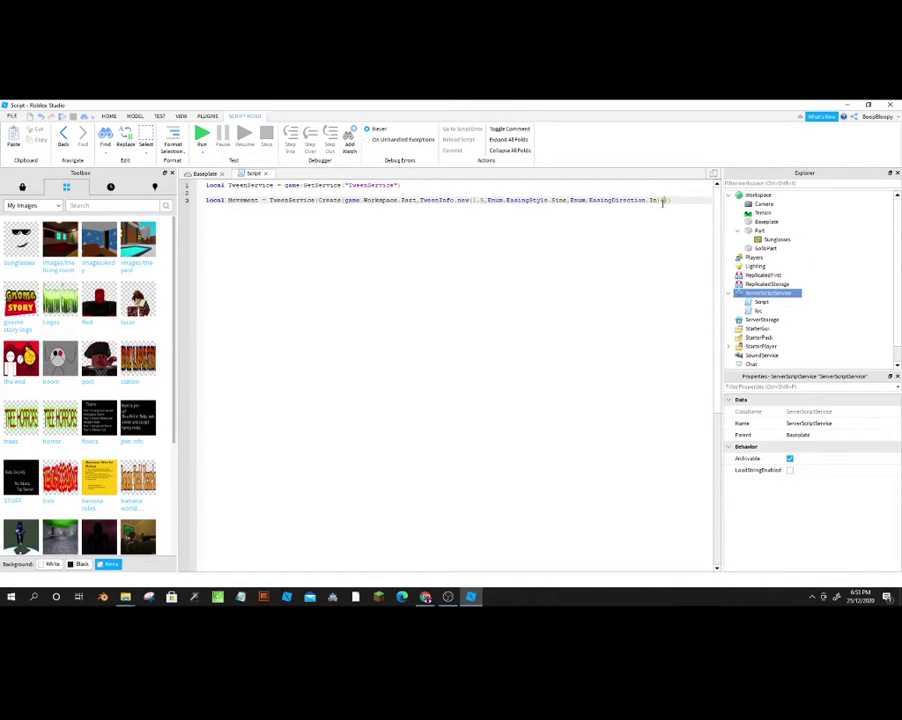
{"action": "type", "text": "CFram"}
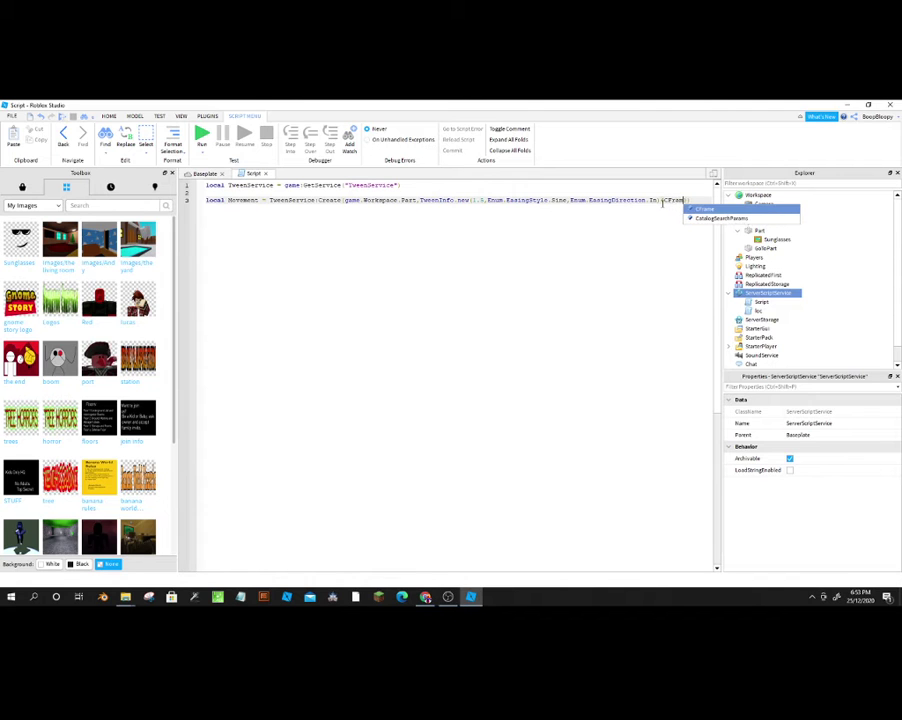
{"action": "key", "text": "Tab"}
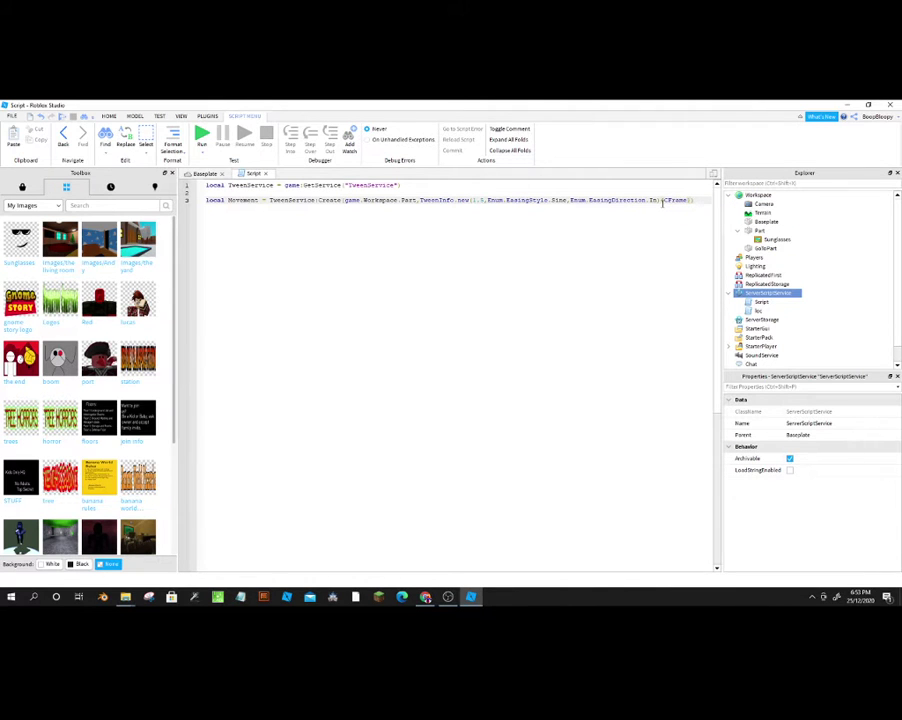
Step: Switch to the Baseplate 3D scene and orbit the camera around the part
{"action": "left_click", "coordinate": [205, 173]}
{"action": "scroll", "coordinate": [472, 350], "scroll_direction": "up", "scroll_amount": 3}
{"action": "right_click", "coordinate": [472, 350]}
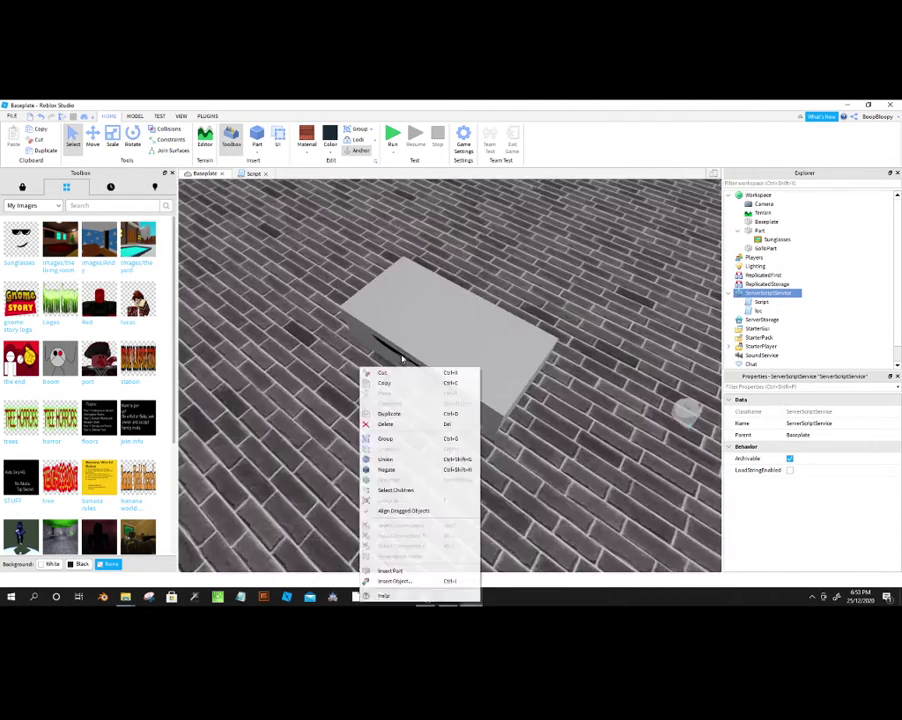
{"action": "left_click", "coordinate": [481, 326]}
{"action": "right_click", "coordinate": [479, 326]}
{"action": "scroll", "coordinate": [455, 356], "scroll_direction": "up", "scroll_amount": 3}
{"action": "scroll", "coordinate": [455, 351], "scroll_direction": "up", "scroll_amount": 3}
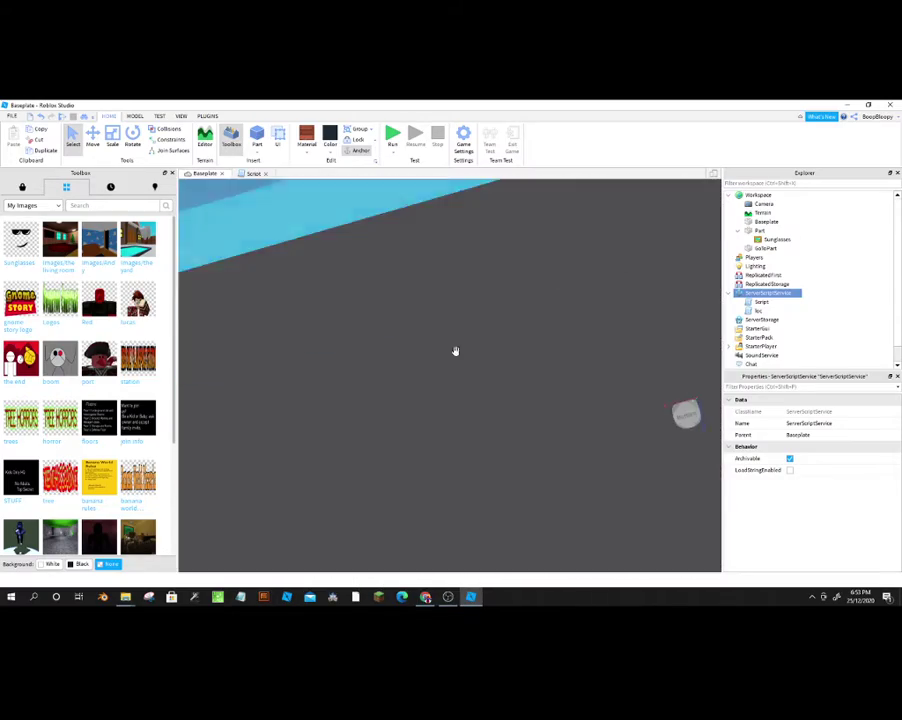
{"action": "scroll", "coordinate": [455, 351], "scroll_direction": "down", "scroll_amount": 5}
{"action": "right_click_drag", "start_coordinate": [455, 348], "coordinate": [456, 356]}
{"action": "scroll", "coordinate": [453, 361], "scroll_direction": "up", "scroll_amount": 5}
{"action": "scroll", "coordinate": [453, 361], "scroll_direction": "down", "scroll_amount": 5}
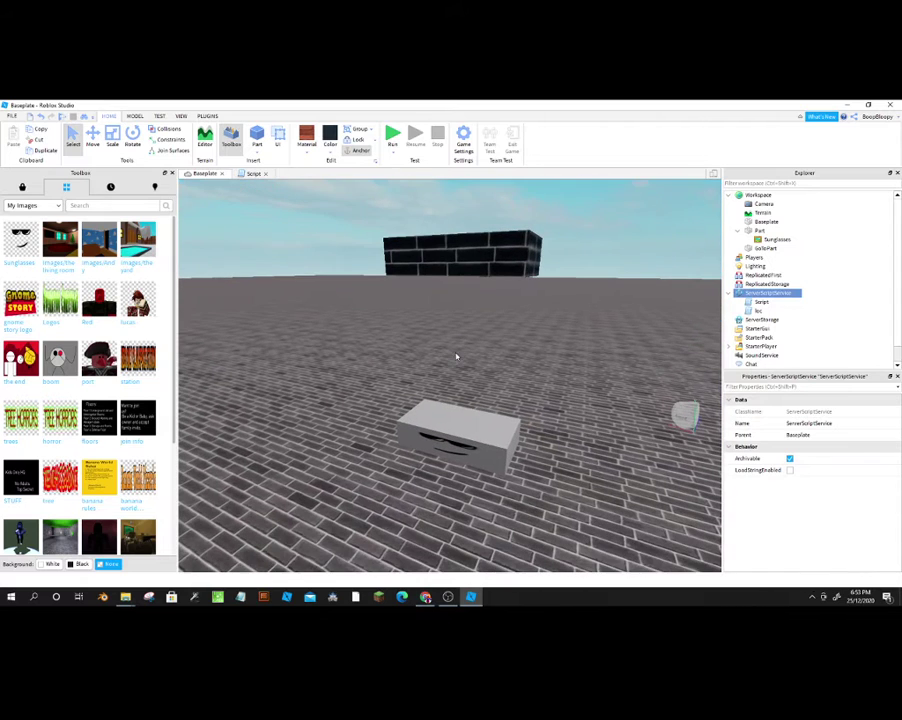
{"action": "scroll", "coordinate": [764, 233], "scroll_direction": "down", "scroll_amount": 2}
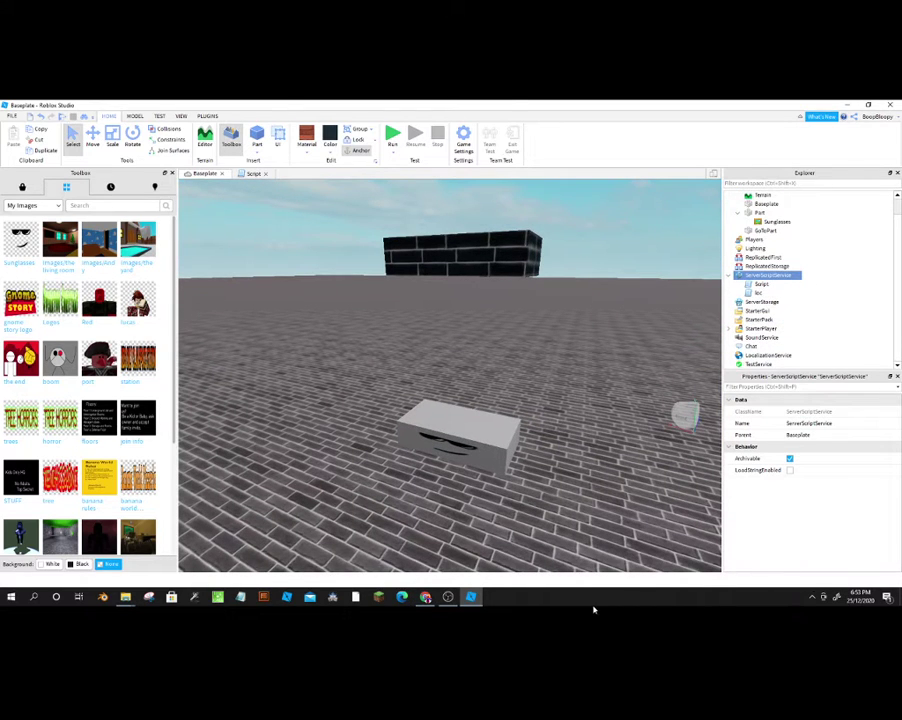
Step: Look down on the scene and select the sunglasses part
{"action": "right_click_drag", "start_coordinate": [443, 368], "coordinate": [439, 354]}
{"action": "scroll", "coordinate": [439, 354], "scroll_direction": "up", "scroll_amount": 3}
{"action": "scroll", "coordinate": [434, 410], "scroll_direction": "down", "scroll_amount": 2}
{"action": "scroll", "coordinate": [440, 320], "scroll_direction": "down", "scroll_amount": 5}
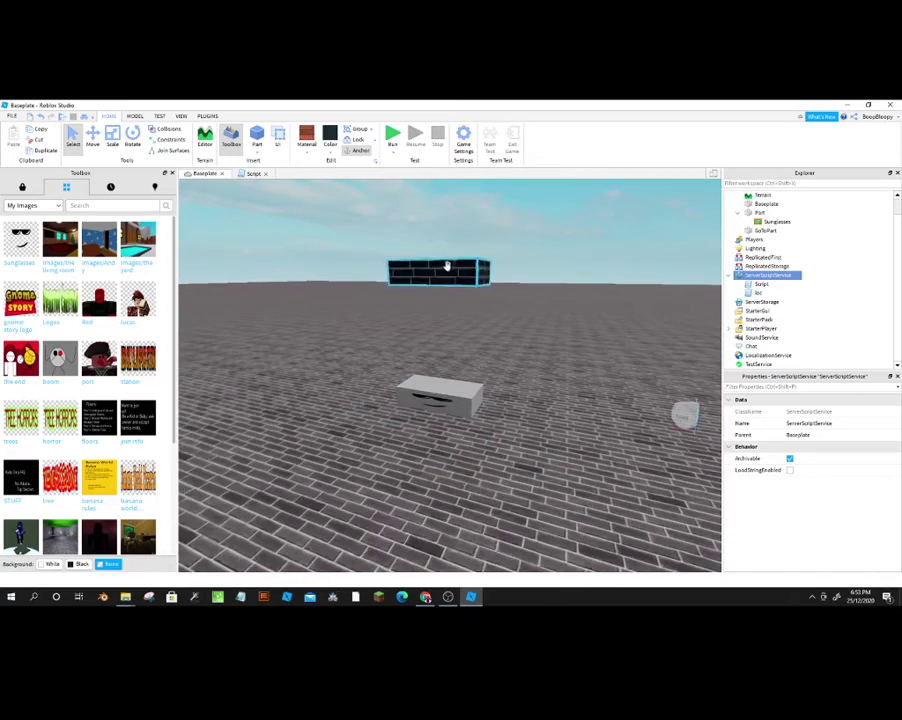
{"action": "scroll", "coordinate": [444, 264], "scroll_direction": "up", "scroll_amount": 5}
{"action": "left_click", "coordinate": [501, 408]}
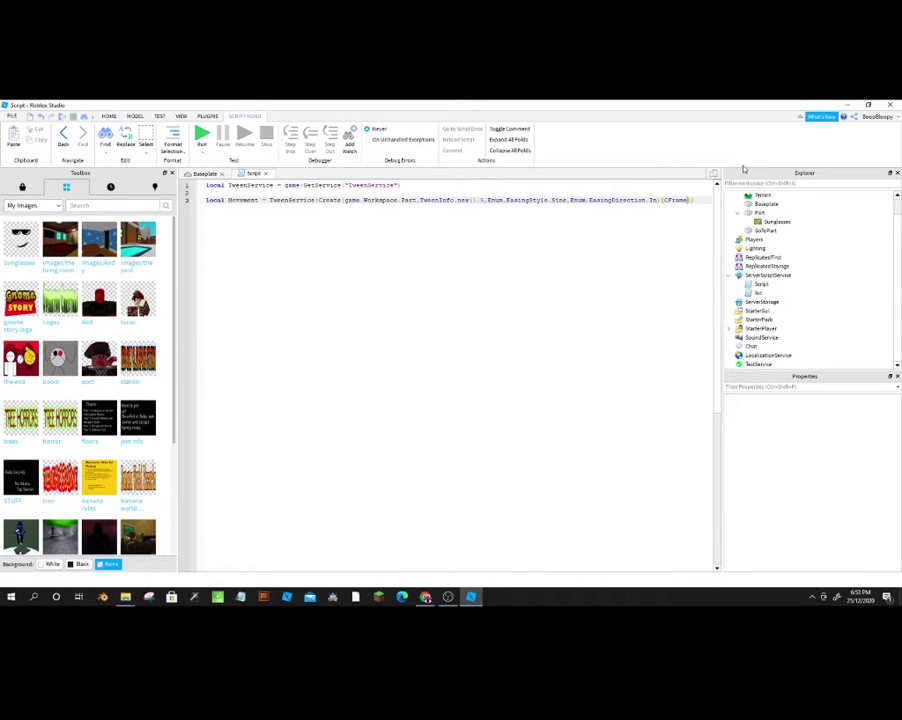
Step: Set the goal to game.Workspace.GoToPart.CFrame and start a Movement:Play() line
{"action": "type", "text": "game.W"}
{"action": "key", "text": "Tab"}
{"action": "type", "text": ".Go"}
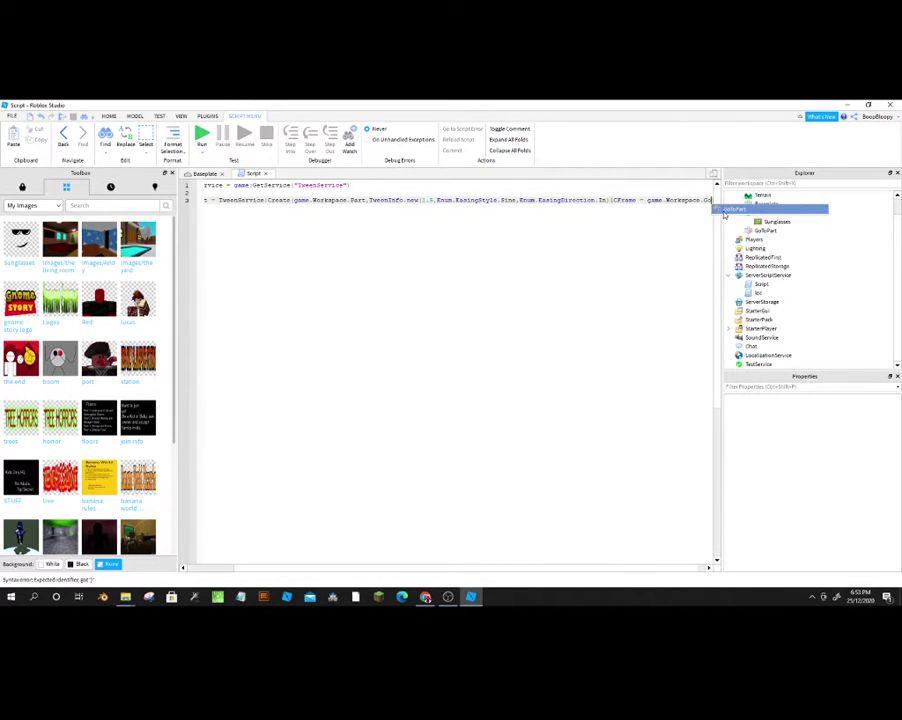
{"action": "left_click", "coordinate": [725, 210]}
{"action": "type", "text": ".CFr"}
{"action": "left_click", "coordinate": [725, 210]}
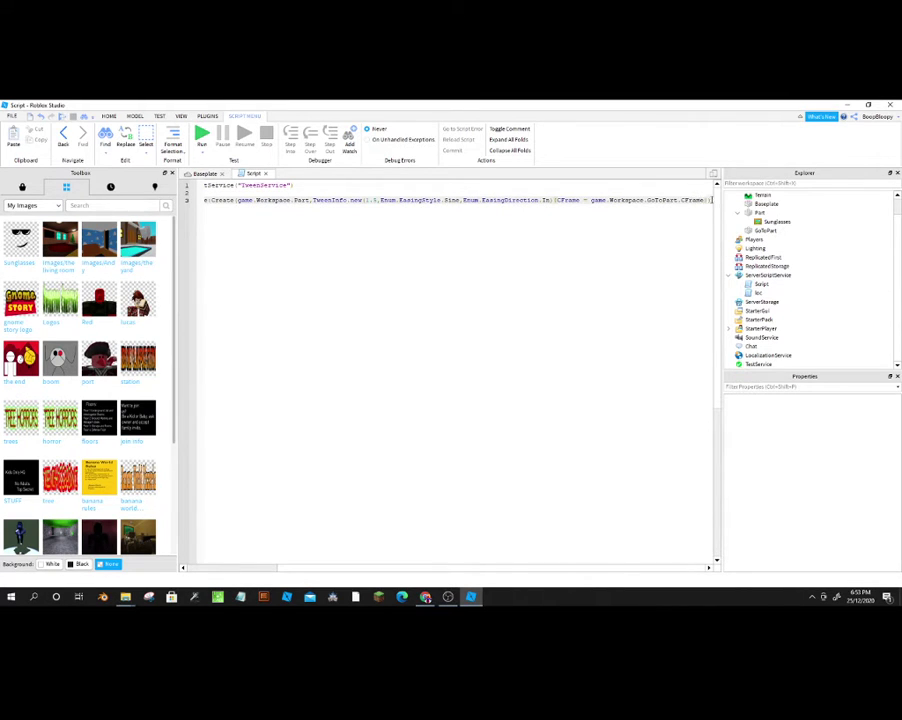
{"action": "key", "text": "Return"}
{"action": "type", "text": "Movement"}
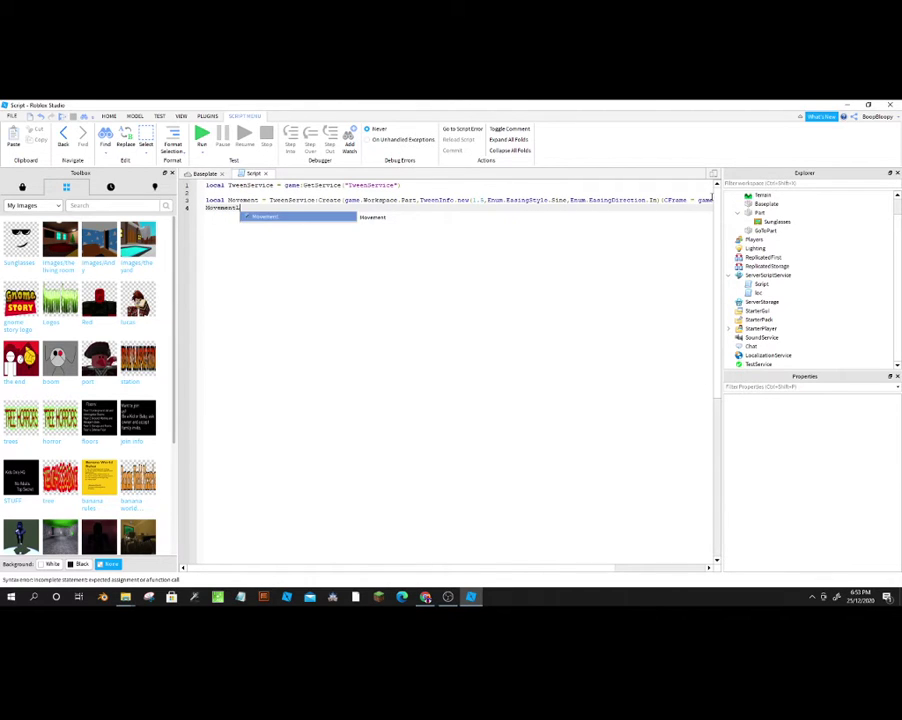
{"action": "type", "text": ":Play("}
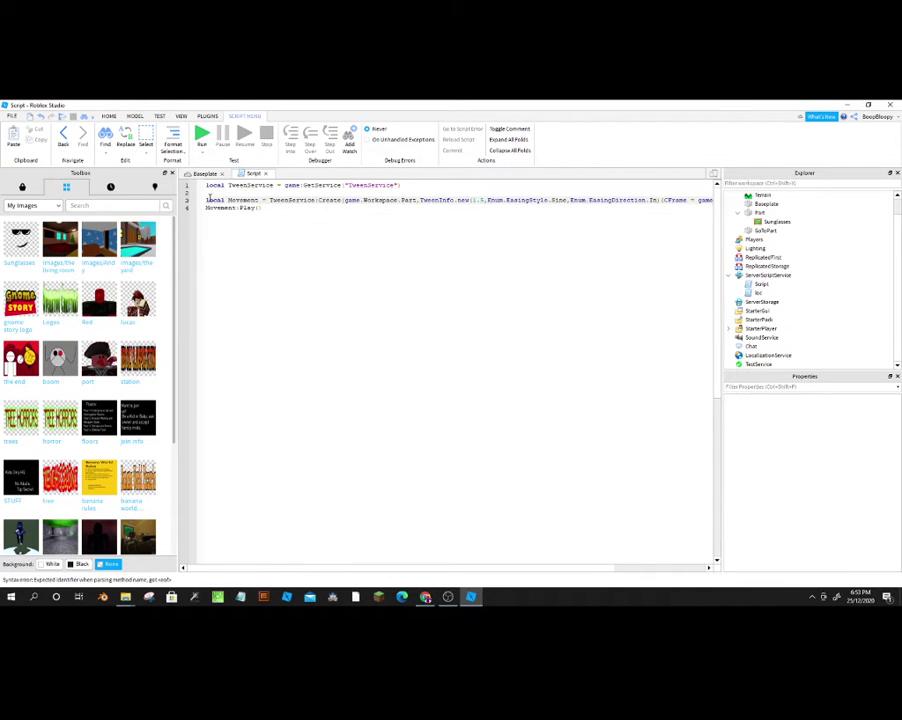
Step: Undo the accidental cut-paste of the TweenService line and add wait(4) on line 2
{"action": "left_click_drag", "start_coordinate": [209, 194], "coordinate": [250, 170]}
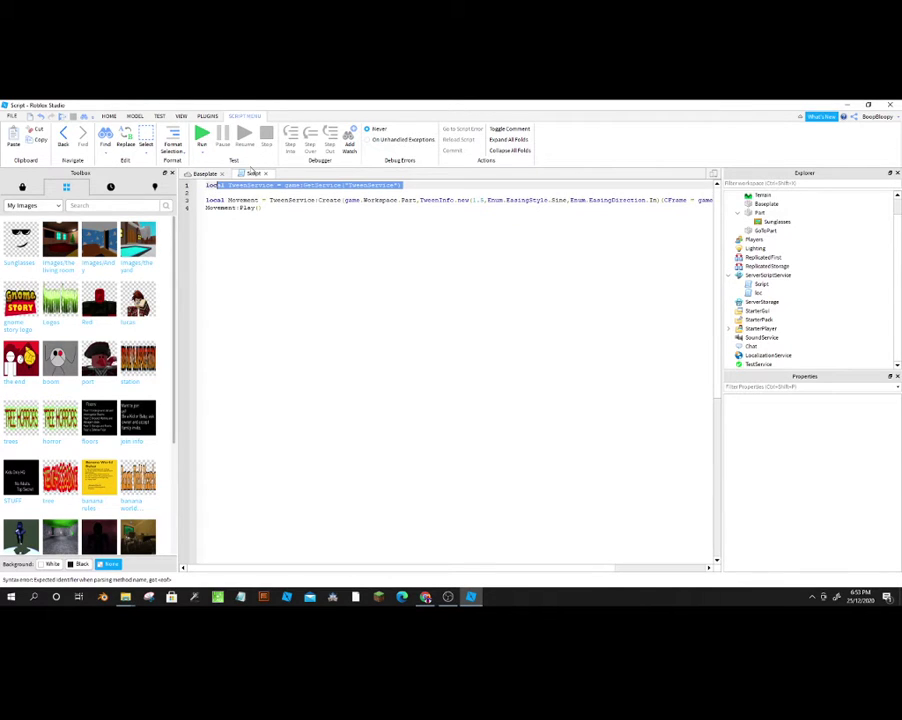
{"action": "key", "text": "ctrl+x"}
{"action": "left_click", "coordinate": [233, 222]}
{"action": "key", "text": "ctrl+v"}
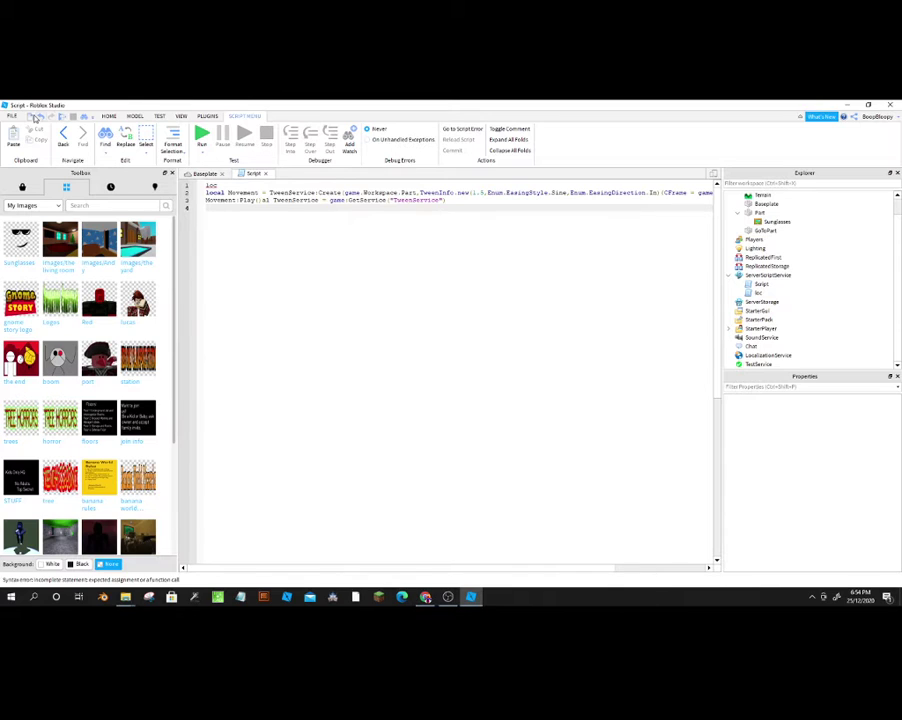
{"action": "left_click", "coordinate": [36, 117]}
{"action": "left_click", "coordinate": [36, 117]}
{"action": "type", "text": "wait"}
{"action": "type", "text": "1)"}
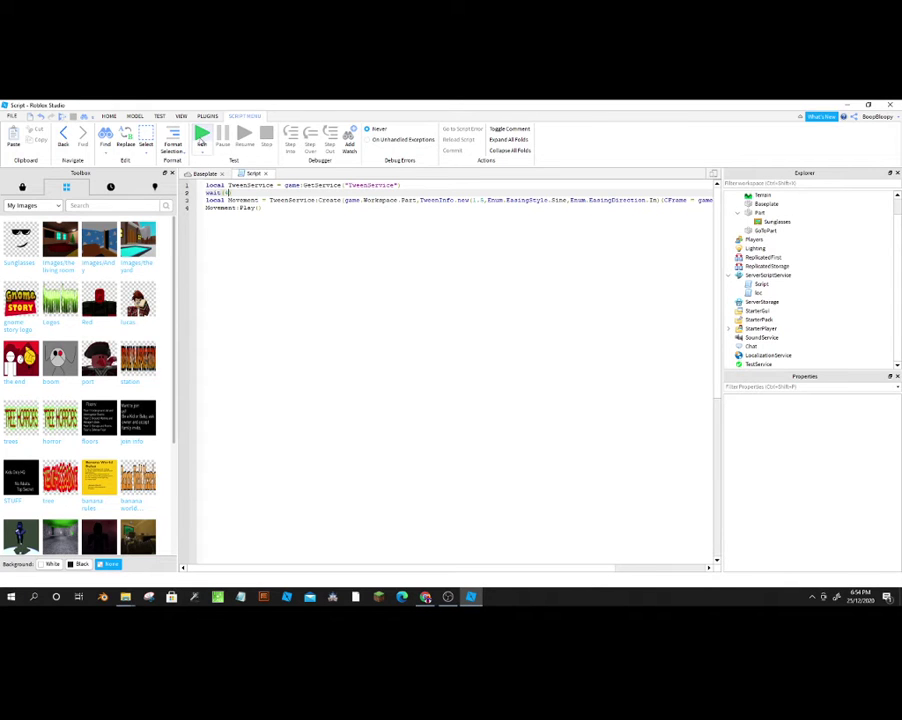
{"action": "type", "text": "4"}
Step: Run a play test and dock the Output log along the bottom
{"action": "left_click", "coordinate": [202, 136]}
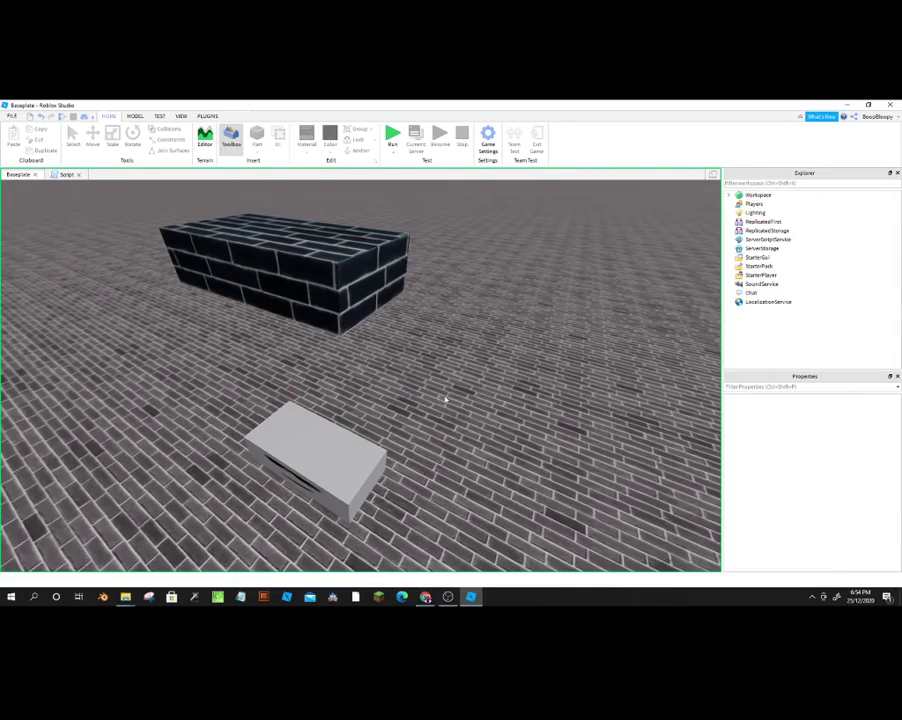
{"action": "right_click_drag", "start_coordinate": [444, 399], "coordinate": [444, 397]}
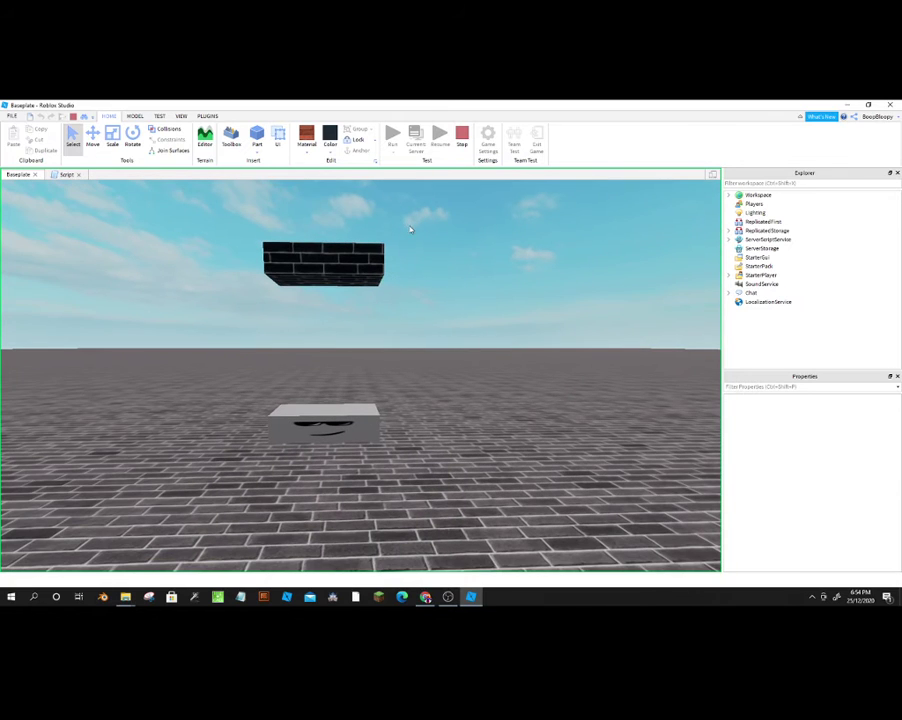
{"action": "left_click", "coordinate": [180, 116]}
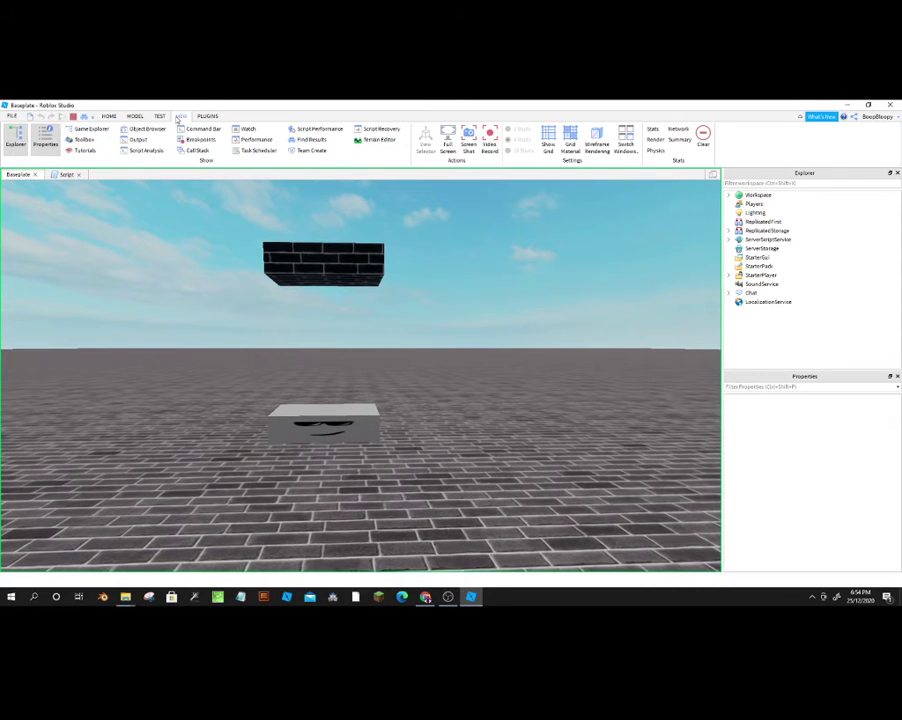
{"action": "left_click", "coordinate": [135, 141]}
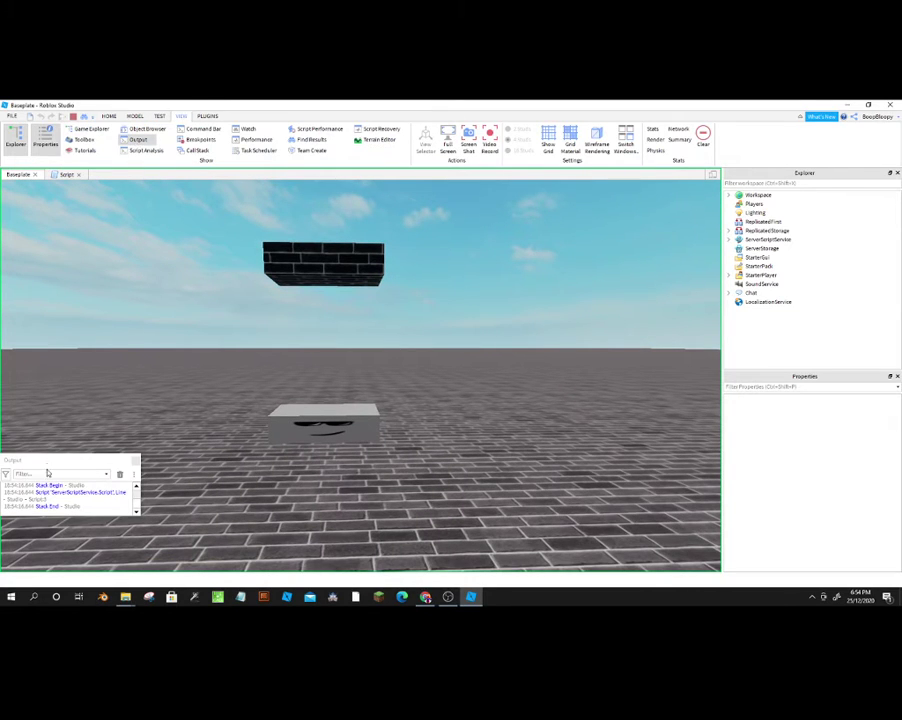
{"action": "mouse_move", "coordinate": [106, 466]}
{"action": "left_mouse_down"}
{"action": "mouse_move", "coordinate": [128, 568]}
{"action": "mouse_move", "coordinate": [132, 536]}
{"action": "left_mouse_up"}
{"action": "left_click", "coordinate": [90, 513]}
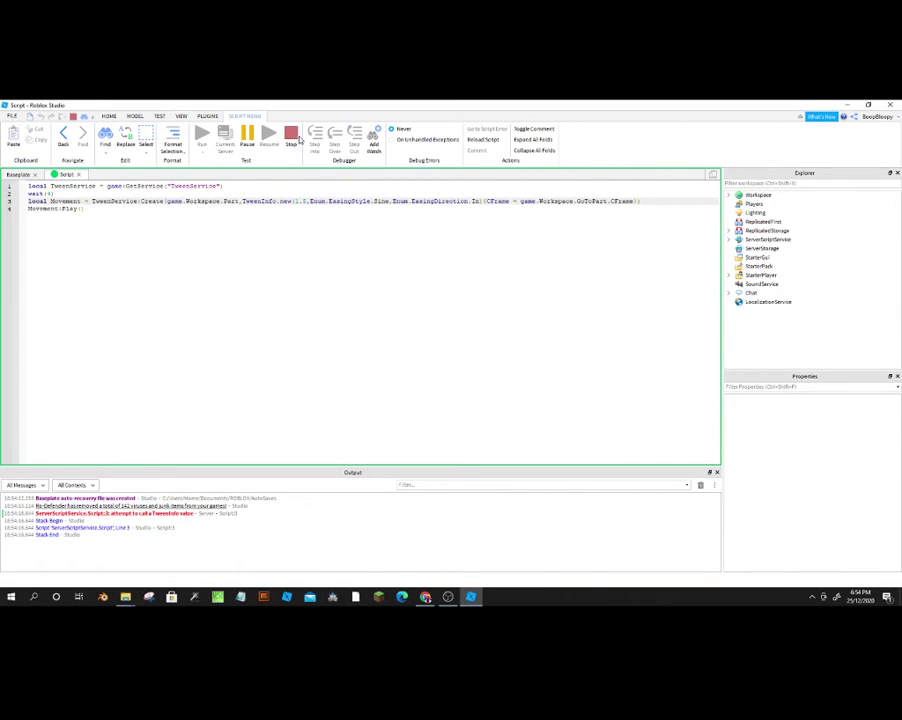
Step: Stop the test and consult the loc script for the correct TweenInfo usage
{"action": "left_click", "coordinate": [291, 135]}
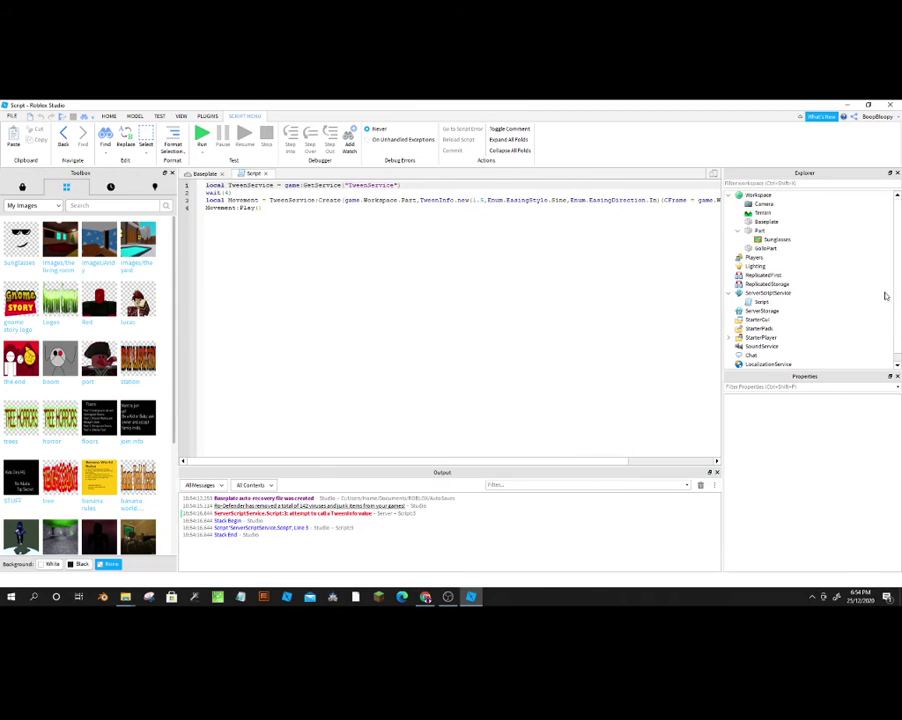
{"action": "left_click", "coordinate": [204, 174]}
{"action": "double_click", "coordinate": [758, 311]}
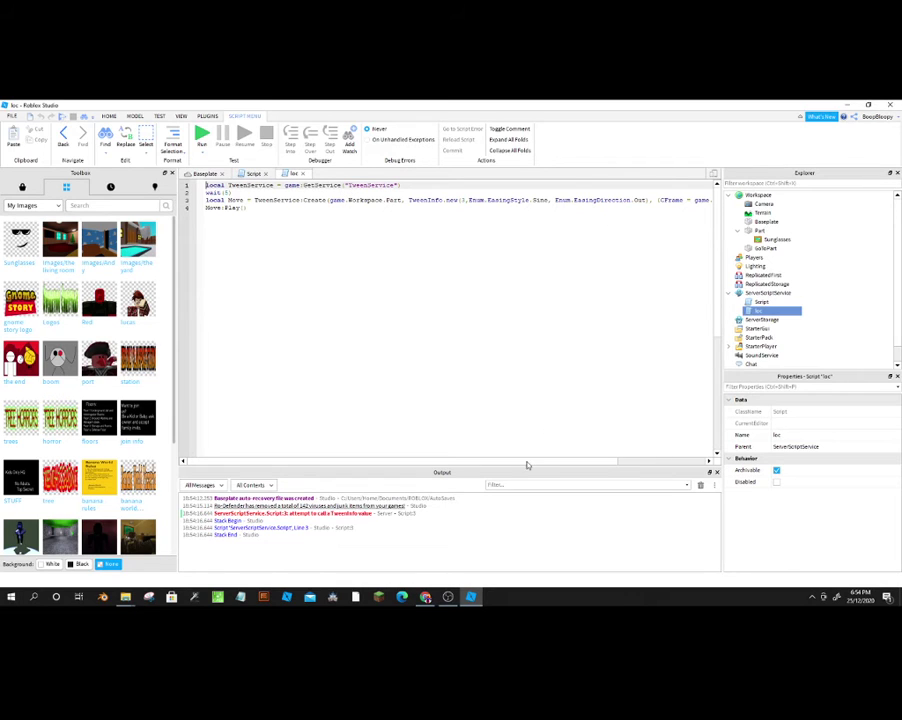
{"action": "left_click", "coordinate": [253, 174]}
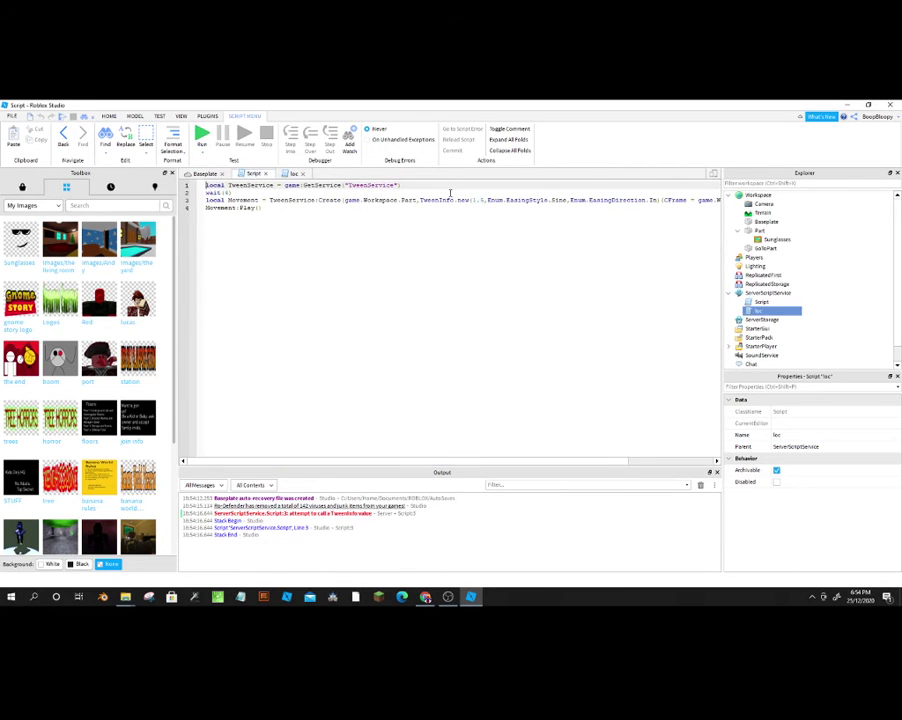
Step: Give TweenInfo a 1.5-second duration, play-test the glide, then stop
{"action": "left_click", "coordinate": [661, 200]}
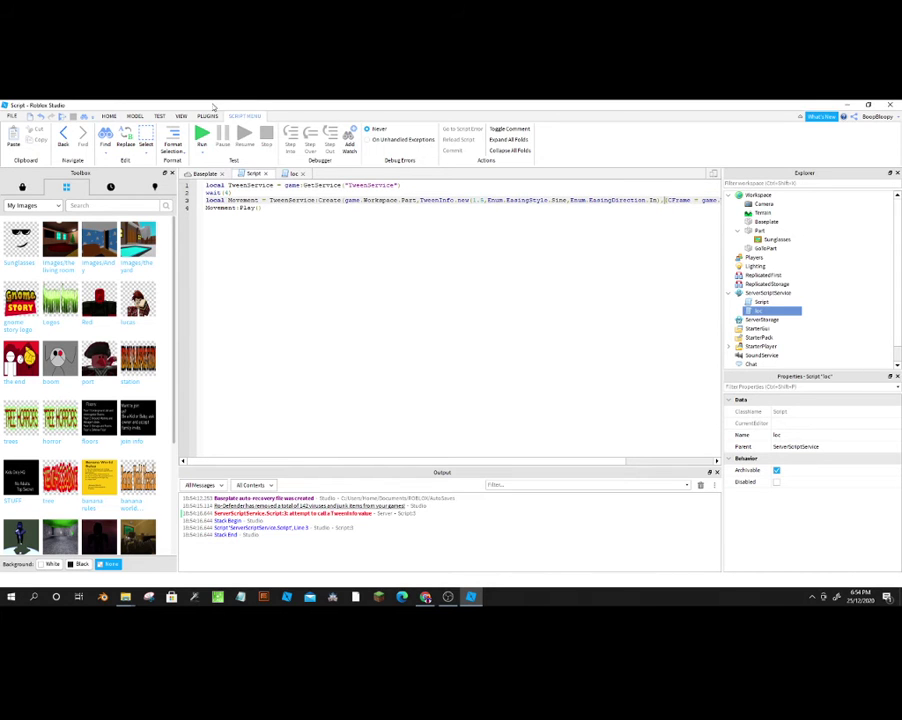
{"action": "left_click", "coordinate": [202, 136]}
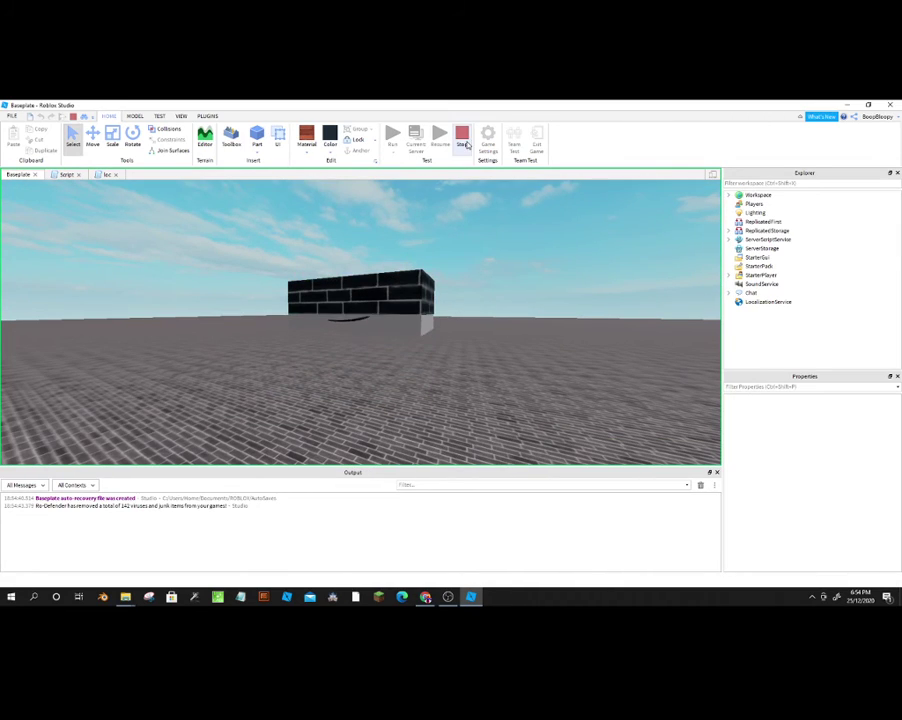
{"action": "left_click", "coordinate": [462, 140]}
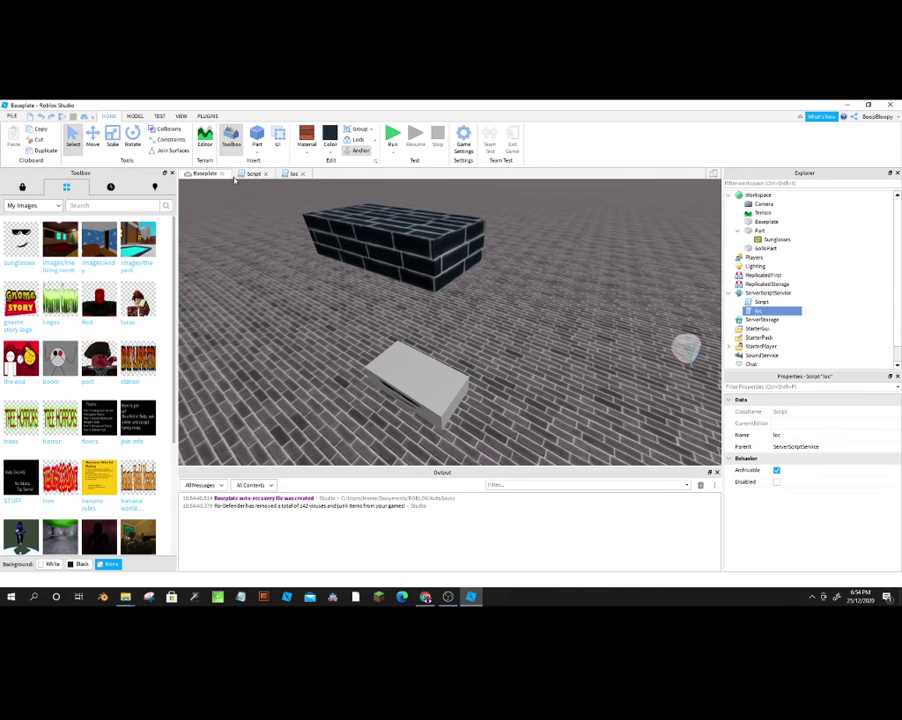
Step: Close the loc script tab and return to the tween Script tab
{"action": "left_click", "coordinate": [297, 174]}
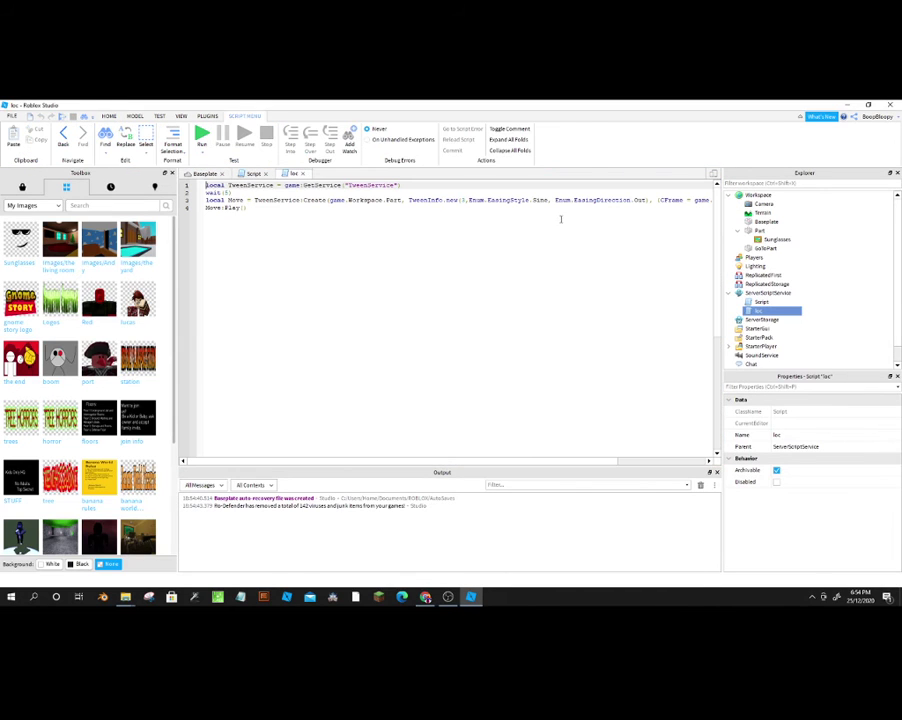
{"action": "left_click", "coordinate": [306, 174]}
{"action": "left_click", "coordinate": [254, 174]}
Step: Close the Output window and scroll the tween script editor back to its left edge
{"action": "left_click", "coordinate": [715, 473]}
{"action": "scroll", "coordinate": [643, 544], "scroll_direction": "right", "scroll_amount": 3}
{"action": "scroll", "coordinate": [650, 480], "scroll_direction": "left", "scroll_amount": 3}
{"action": "scroll", "coordinate": [715, 540], "scroll_direction": "right", "scroll_amount": 2}
{"action": "scroll", "coordinate": [372, 545], "scroll_direction": "left", "scroll_amount": 3}
{"action": "scroll", "coordinate": [372, 545], "scroll_direction": "right", "scroll_amount": 3}
{"action": "scroll", "coordinate": [268, 553], "scroll_direction": "left", "scroll_amount": 3}
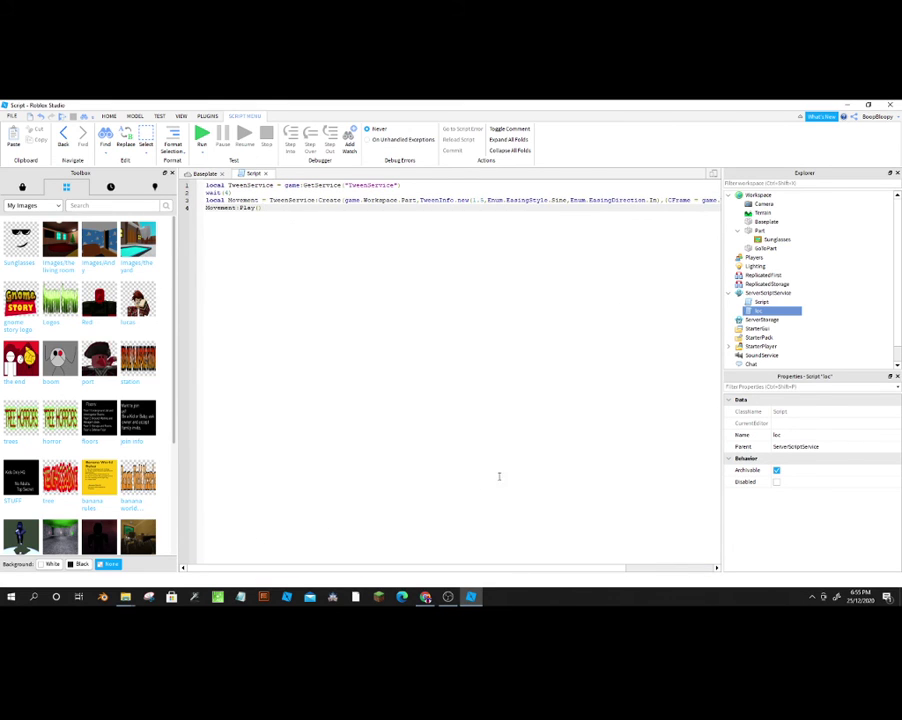
{"action": "scroll", "coordinate": [408, 560], "scroll_direction": "right", "scroll_amount": 3}
{"action": "scroll", "coordinate": [357, 519], "scroll_direction": "left", "scroll_amount": 3}
Step: Switch to OBS Studio from the taskbar
{"action": "left_click", "coordinate": [448, 597]}
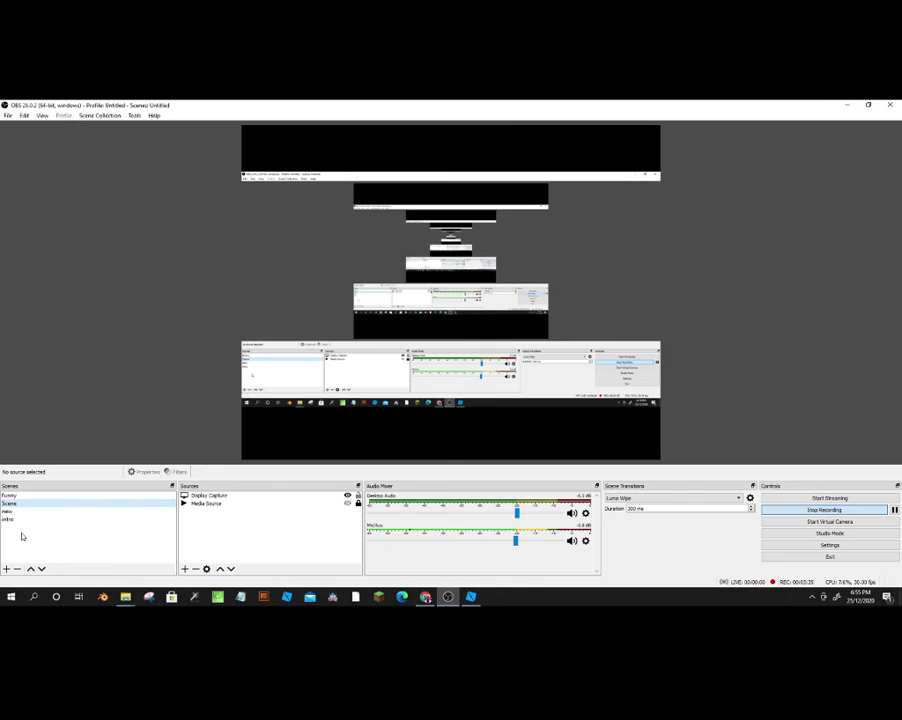